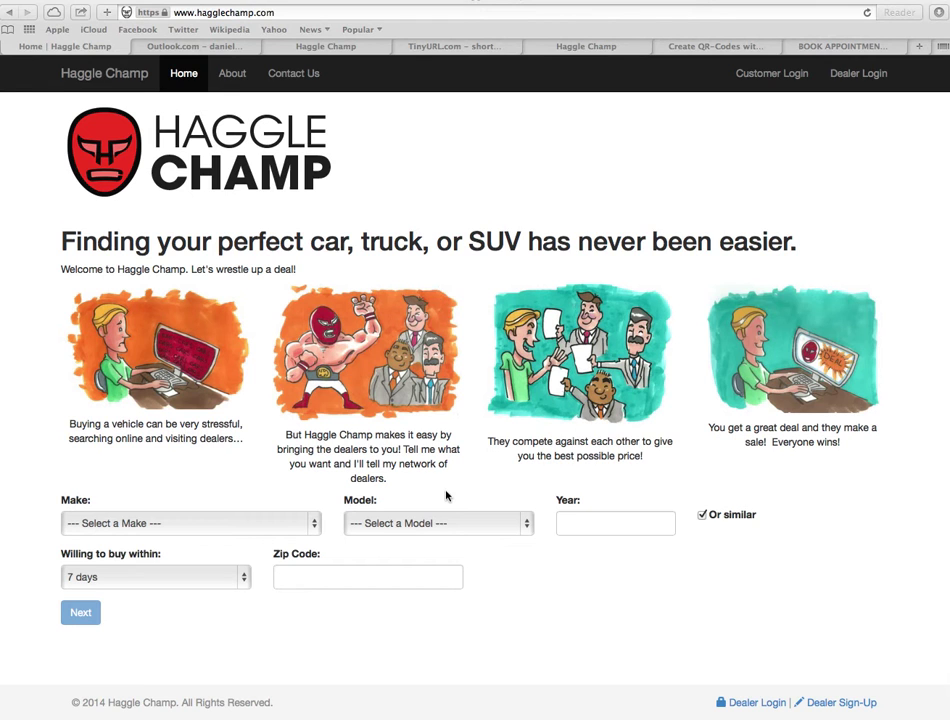
# - Choose Mazda as the make and MAZDA6 as the model
pyautogui.click(316, 525)
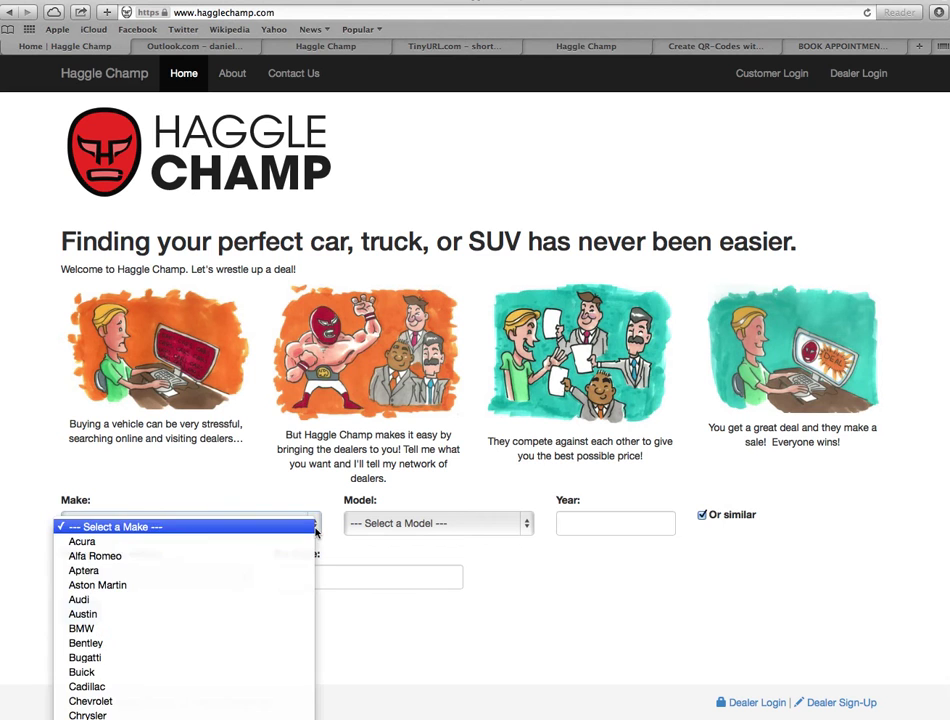
pyautogui.scroll(-15, 293, 555)
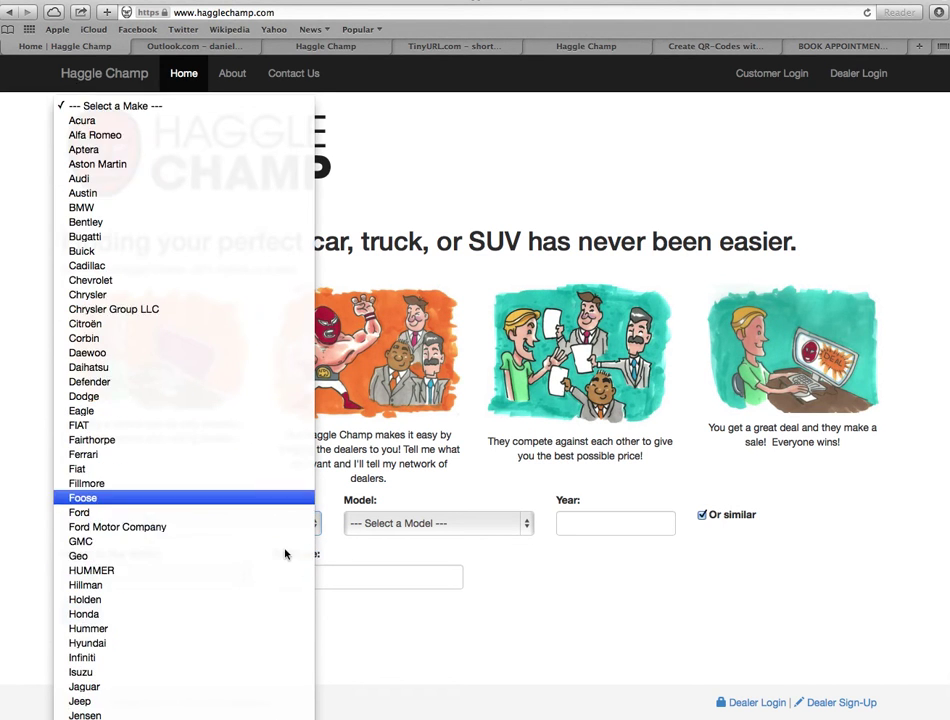
pyautogui.click(250, 543)
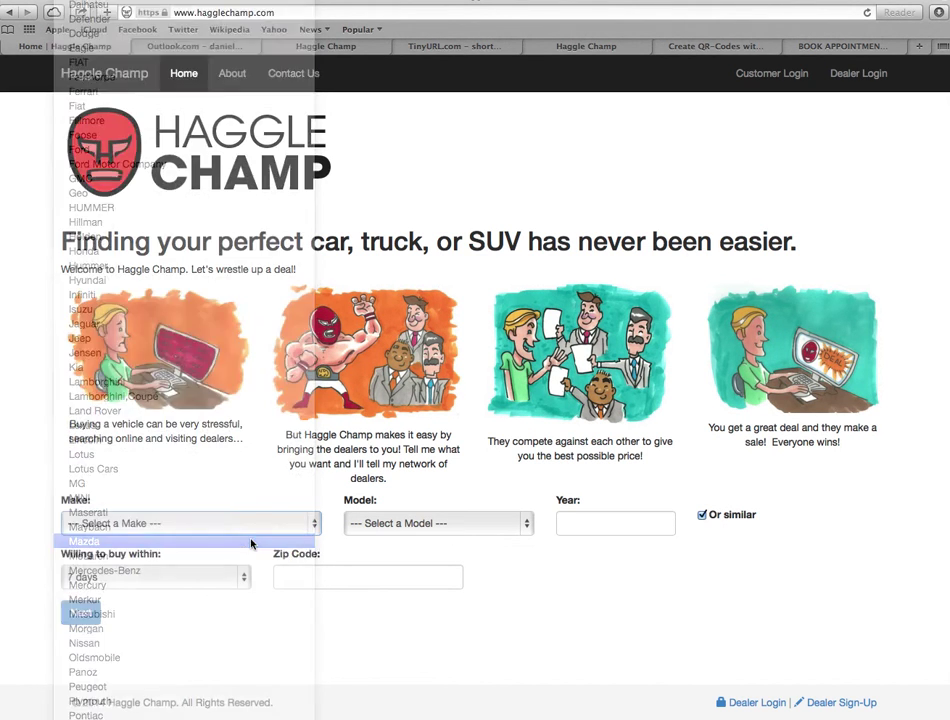
pyautogui.click(479, 524)
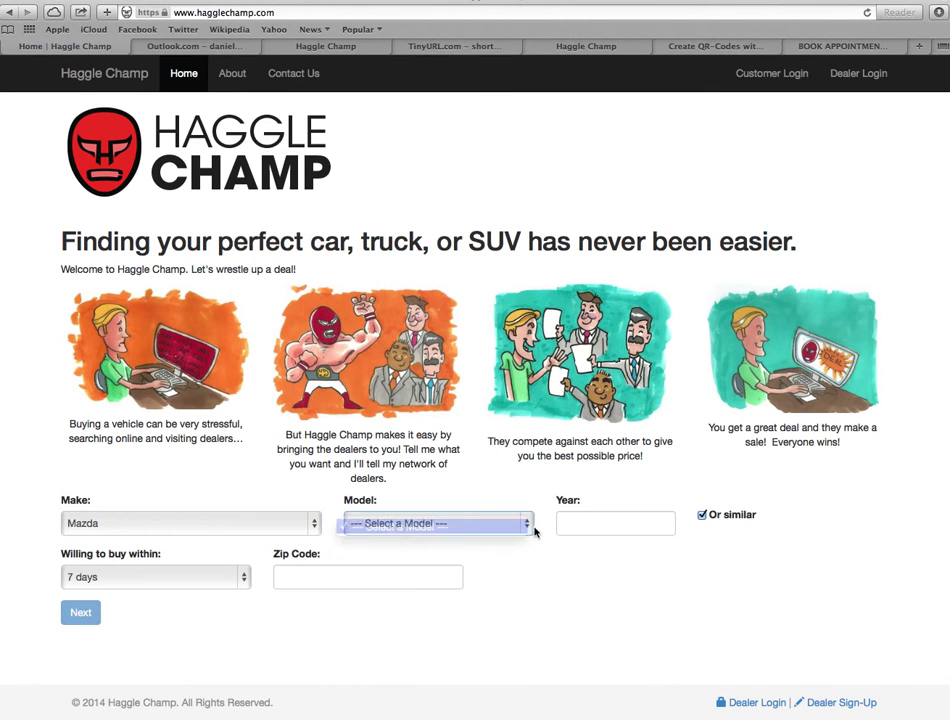
pyautogui.scroll(-5, 475, 580)
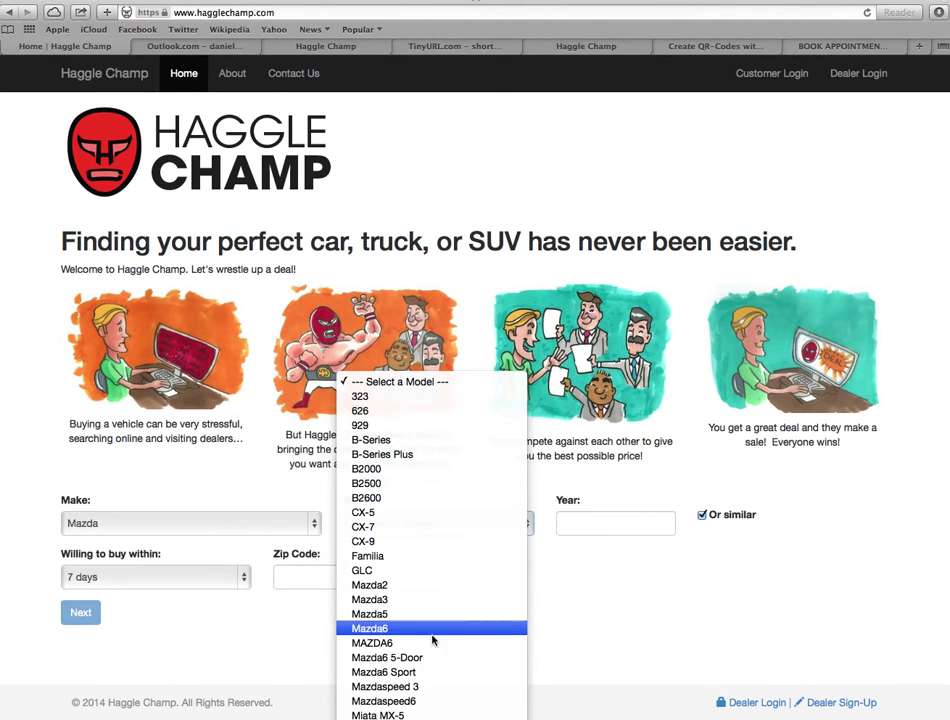
pyautogui.click(432, 644)
# - Enter year 2002, a 30-day buying window and the zip code, then continue to Step 2
pyautogui.click(588, 523)
pyautogui.write('2002')
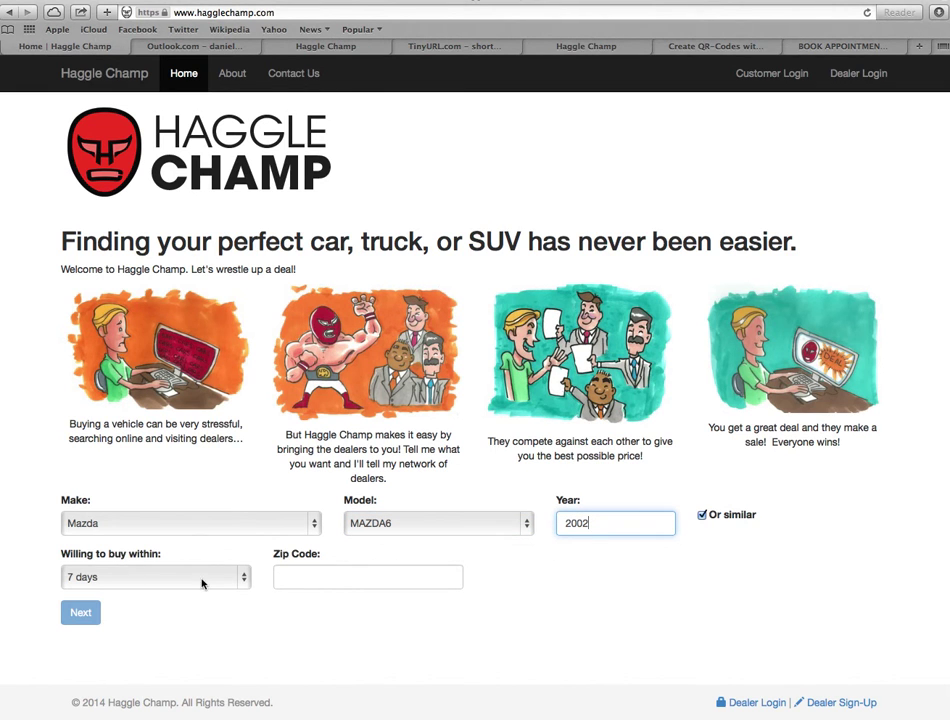
pyautogui.click(204, 580)
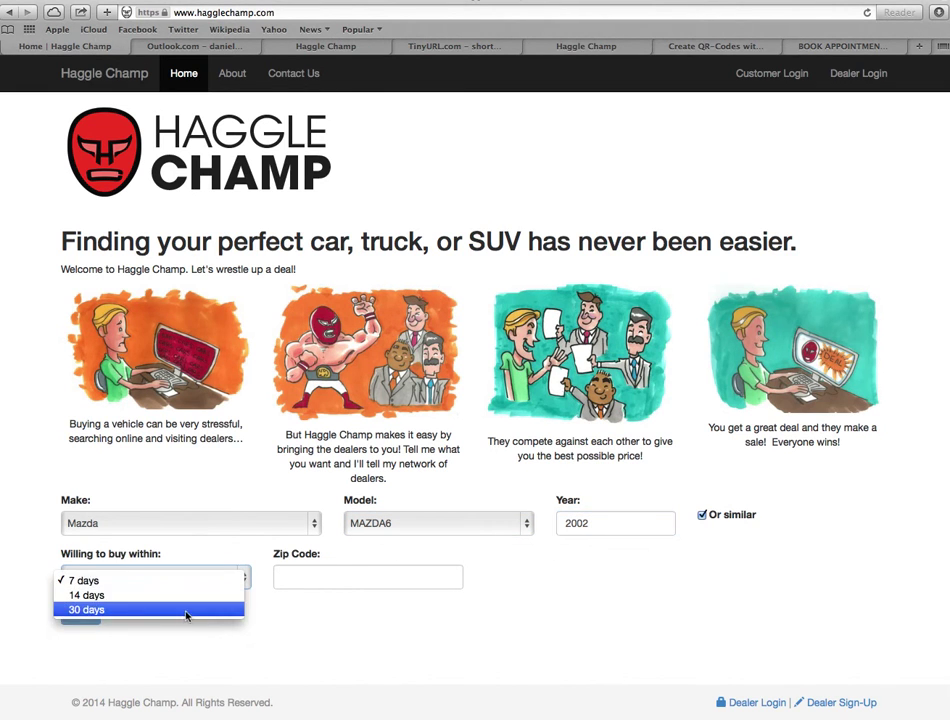
pyautogui.click(194, 610)
pyautogui.click(351, 578)
pyautogui.write('83854')
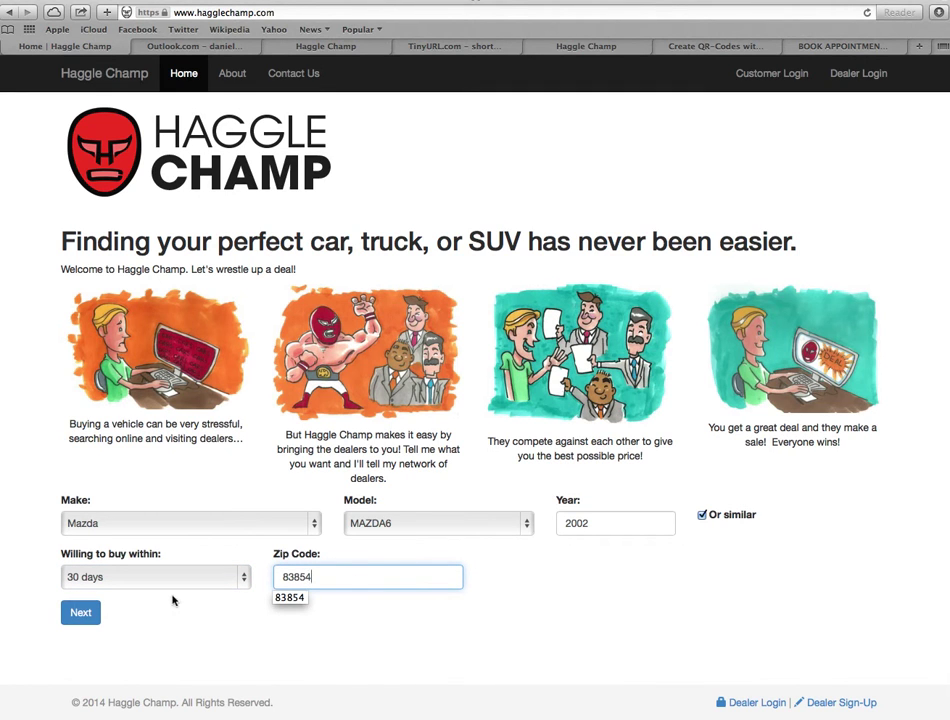
pyautogui.click(84, 612)
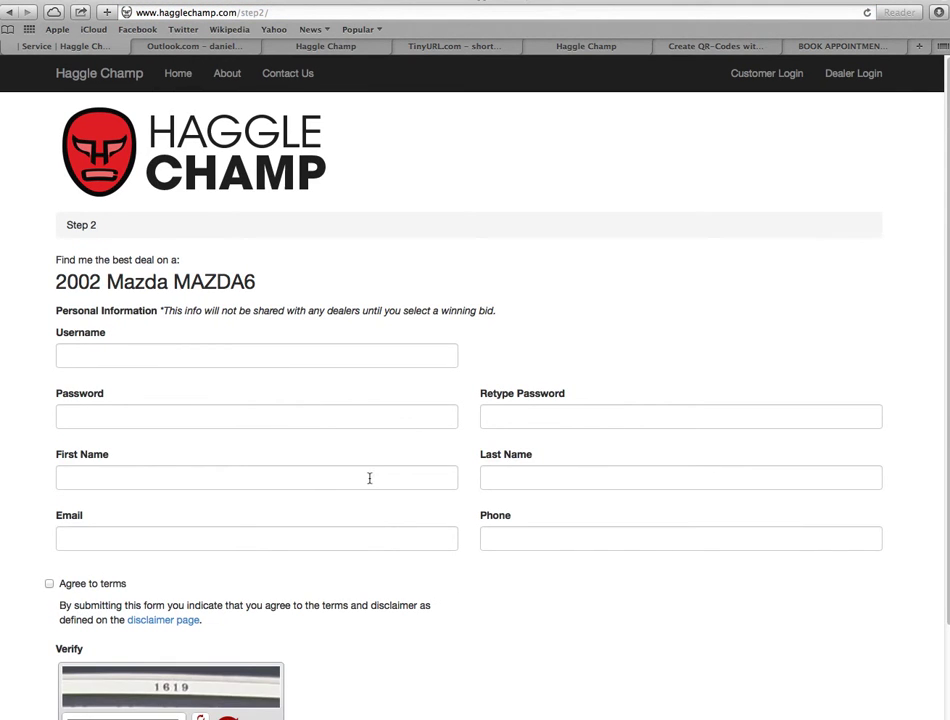
# - Look over the Step 2 form's username, password, name, email and phone fields
pyautogui.scroll(-3, 369, 478)
pyautogui.click(200, 235)
pyautogui.click(150, 300)
pyautogui.click(357, 365)
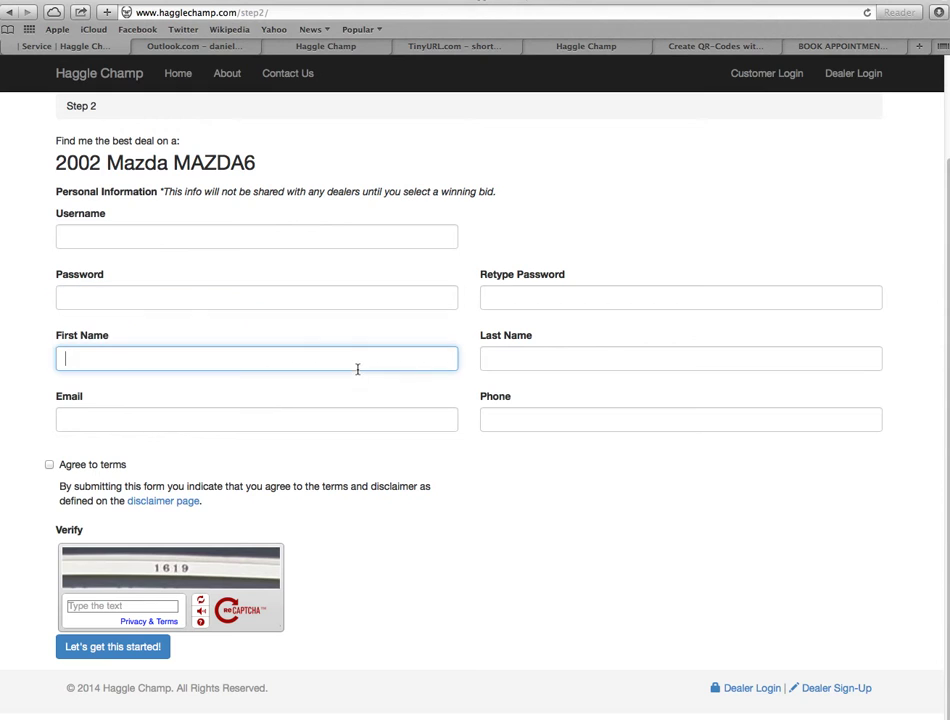
pyautogui.click(288, 425)
pyautogui.click(580, 418)
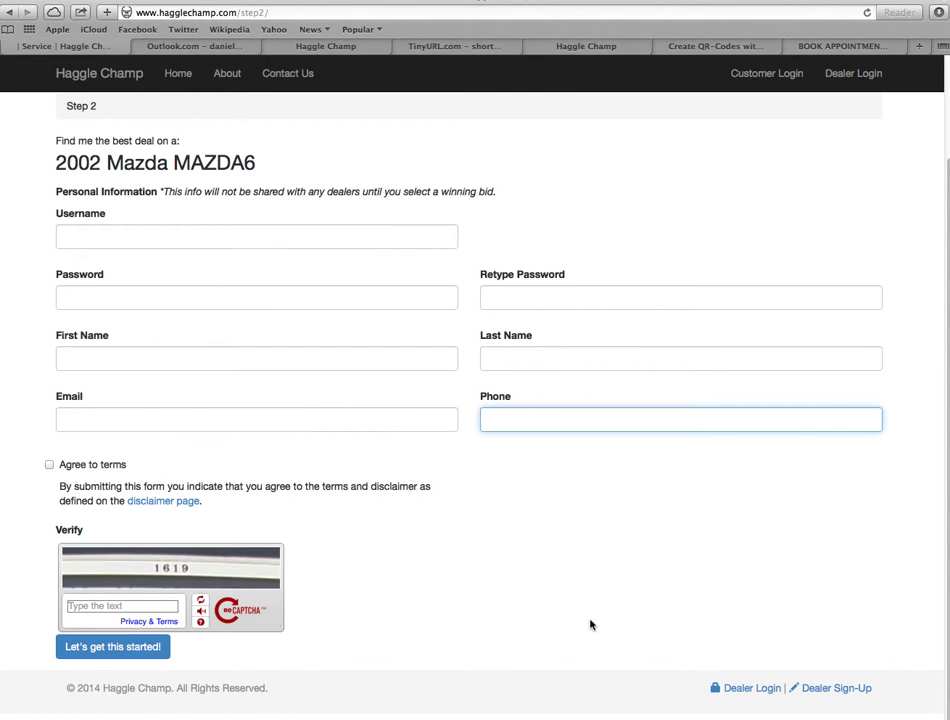
# - Enter the username and type the account password in both password fields
pyautogui.click(159, 243)
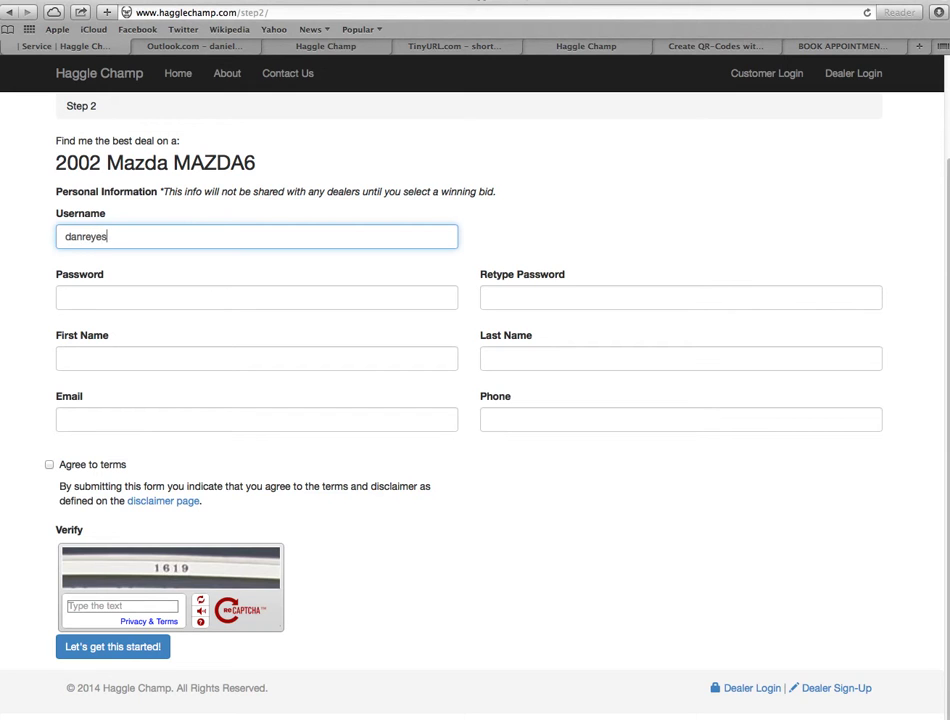
pyautogui.write('cedo')
pyautogui.press('Tab')
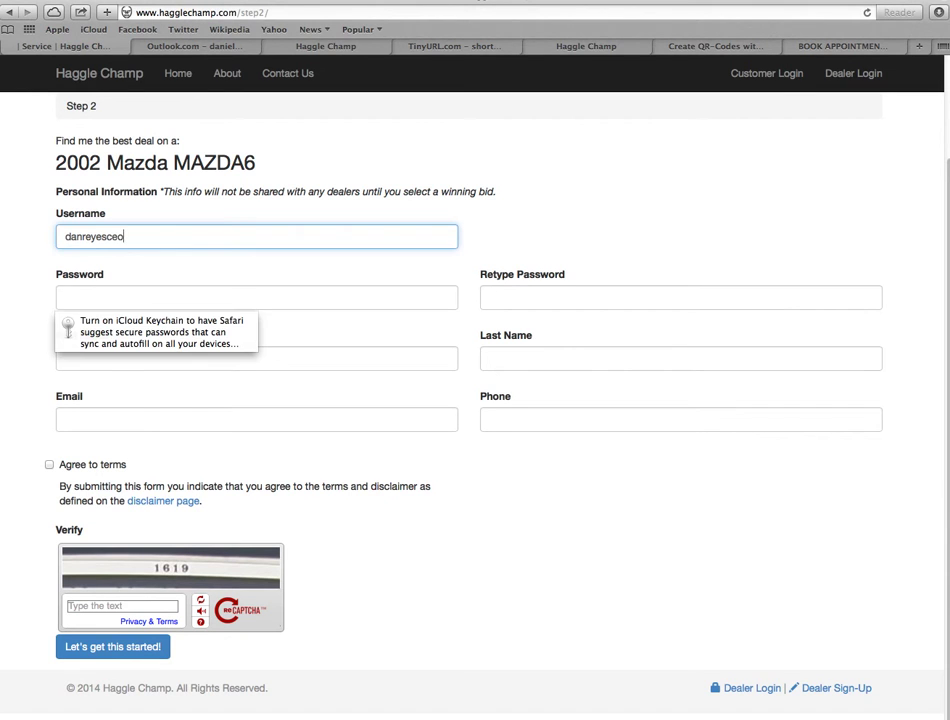
pyautogui.write('••')
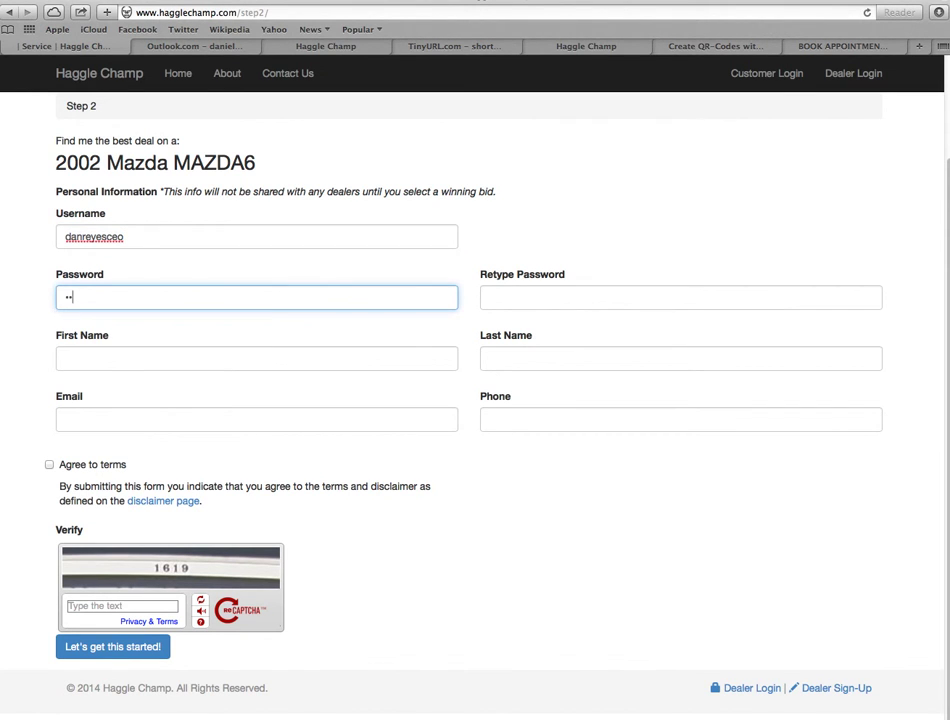
pyautogui.press('Tab')
pyautogui.write('•')
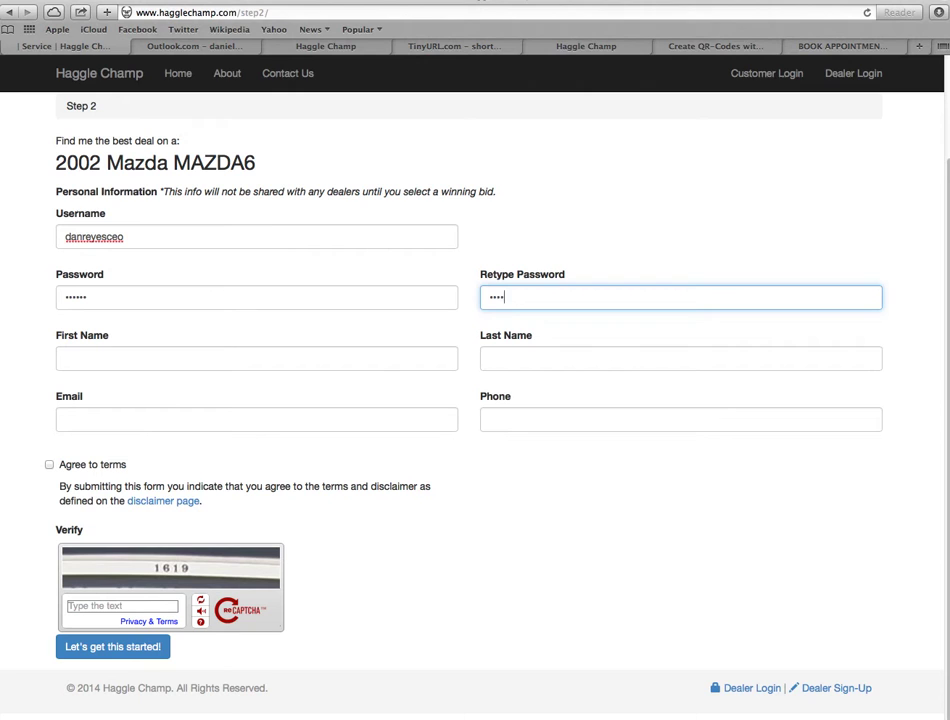
# - Enter the buyer's first name, last name and e-mail, then glance at the TinyURL tab
pyautogui.press('Tab')
pyautogui.press('Tab')
pyautogui.press('Tab')
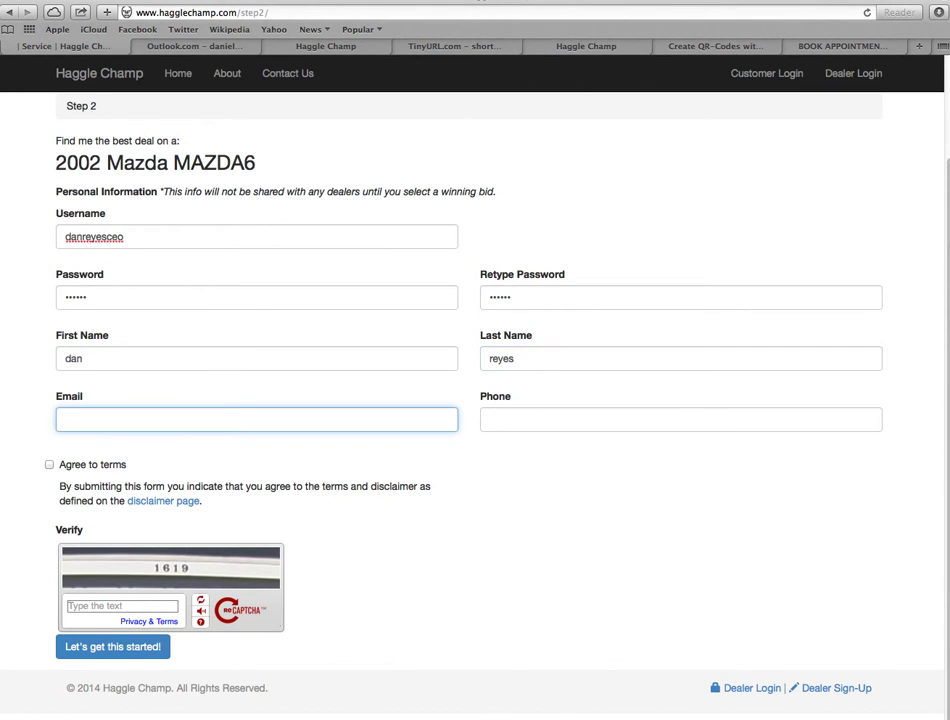
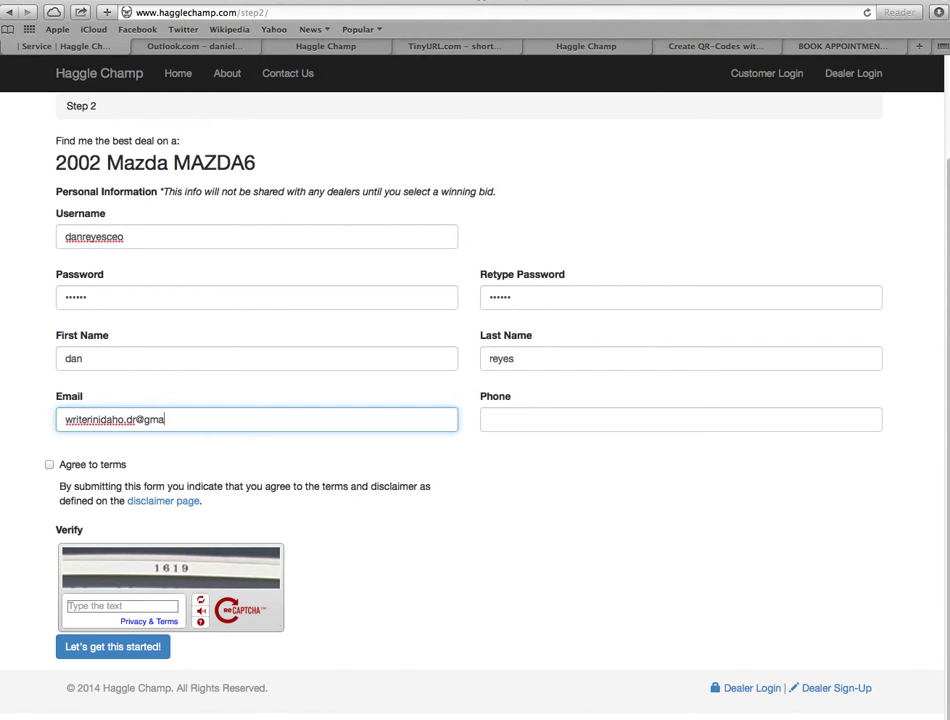
pyautogui.press('Tab')
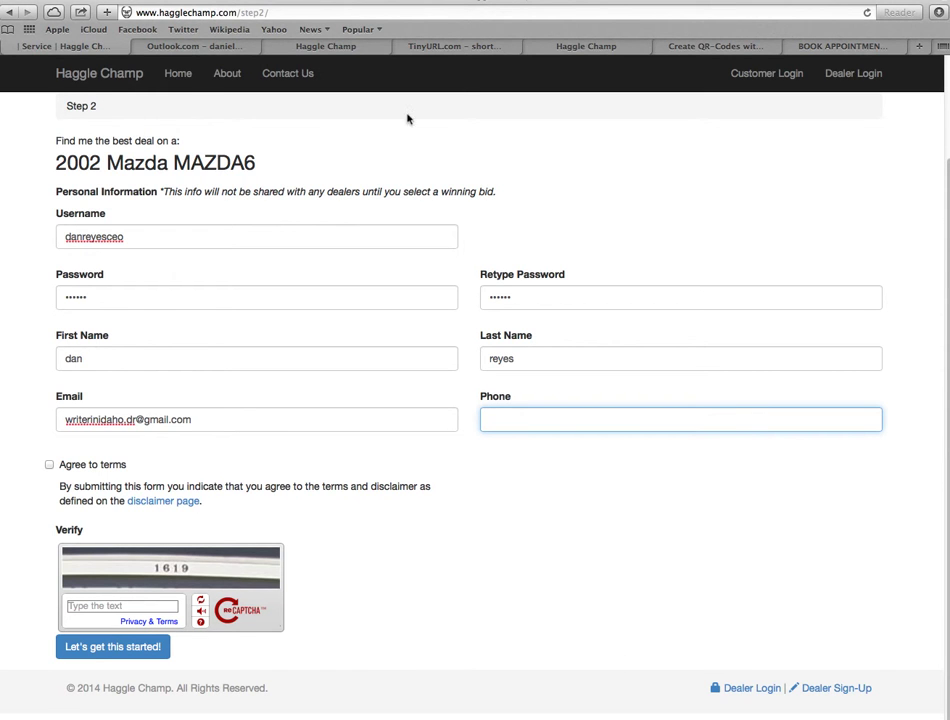
pyautogui.click(463, 48)
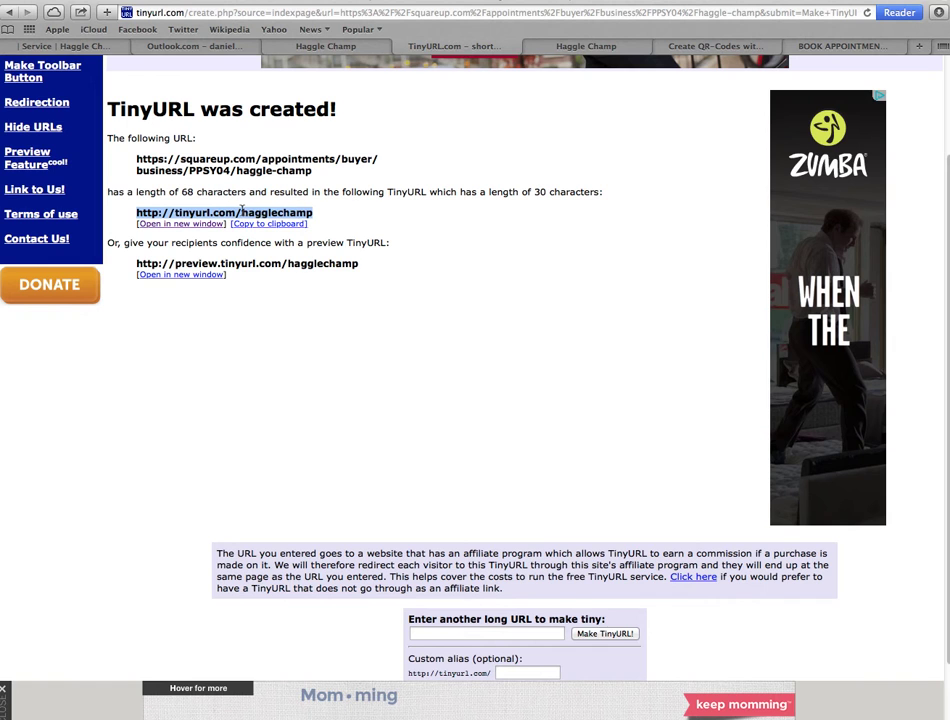
pyautogui.click(110, 46)
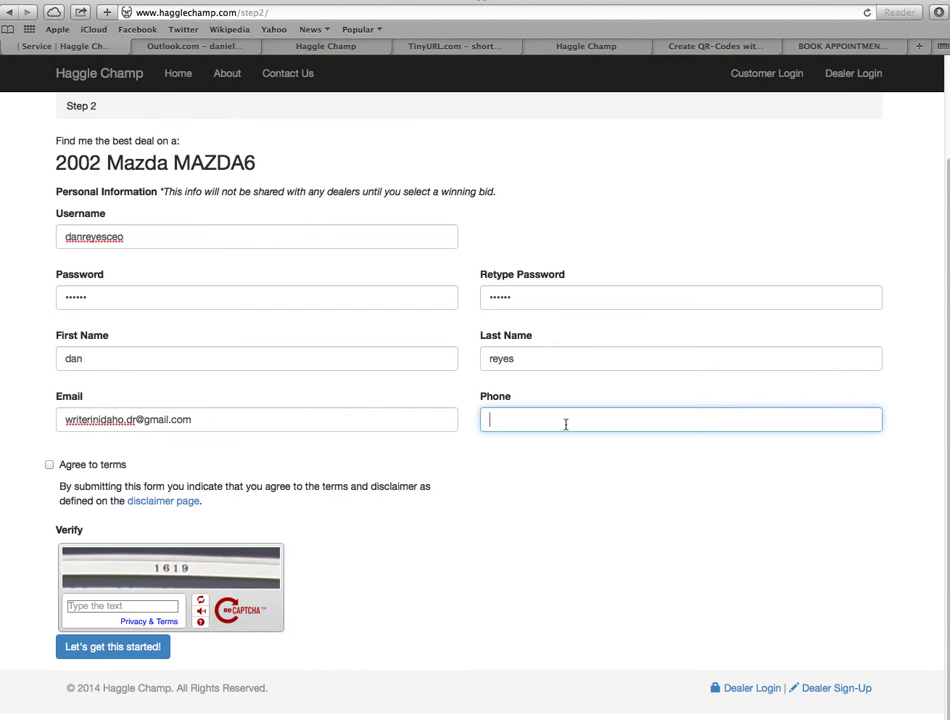
# - Add the phone number, agree to the terms, enter the captcha, submit, and decline saving the password
pyautogui.write('208-555-5555')
pyautogui.click(49, 464)
pyautogui.click(132, 606)
pyautogui.write('1619')
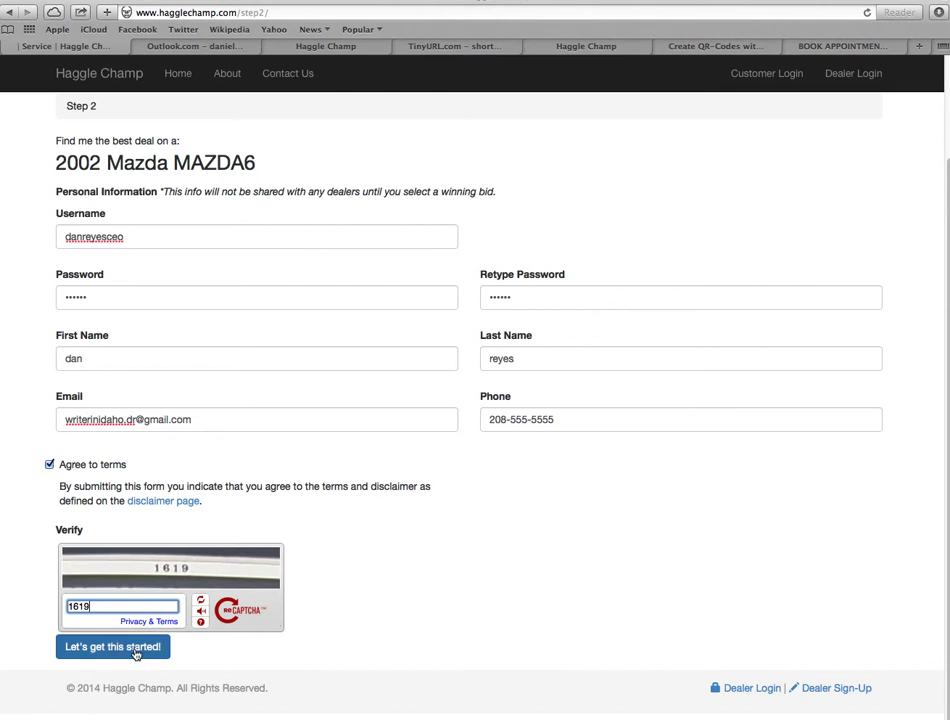
pyautogui.click(134, 649)
pyautogui.click(490, 129)
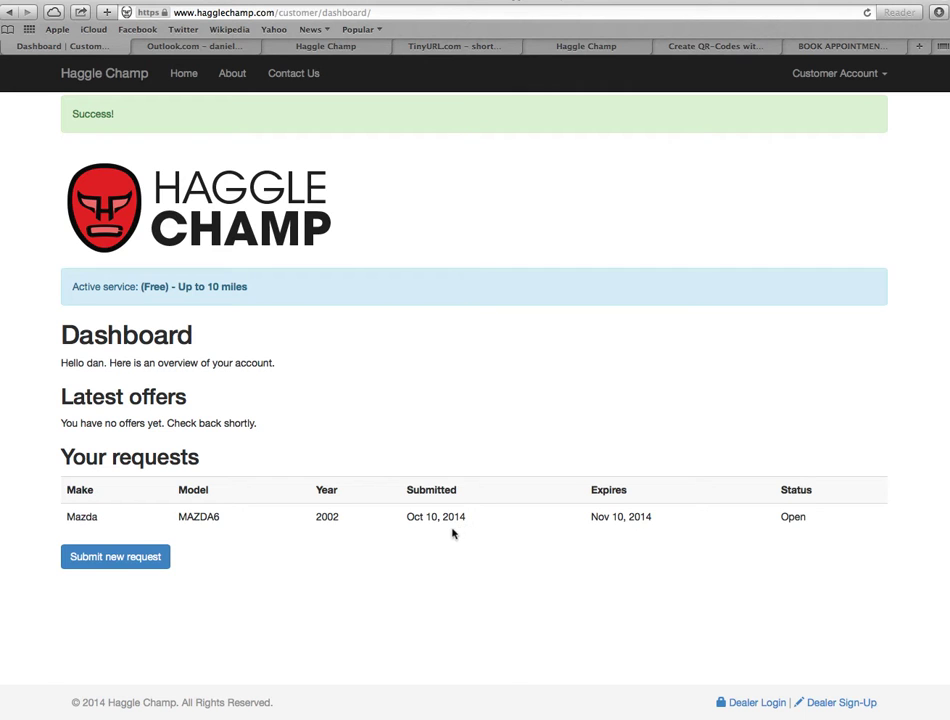
# - Point out the request dates, then go to Customer Account > Service Plan
pyautogui.moveTo(428, 517); pyautogui.dragTo(583, 507)
pyautogui.click(664, 522)
pyautogui.click(643, 528)
pyautogui.click(857, 74)
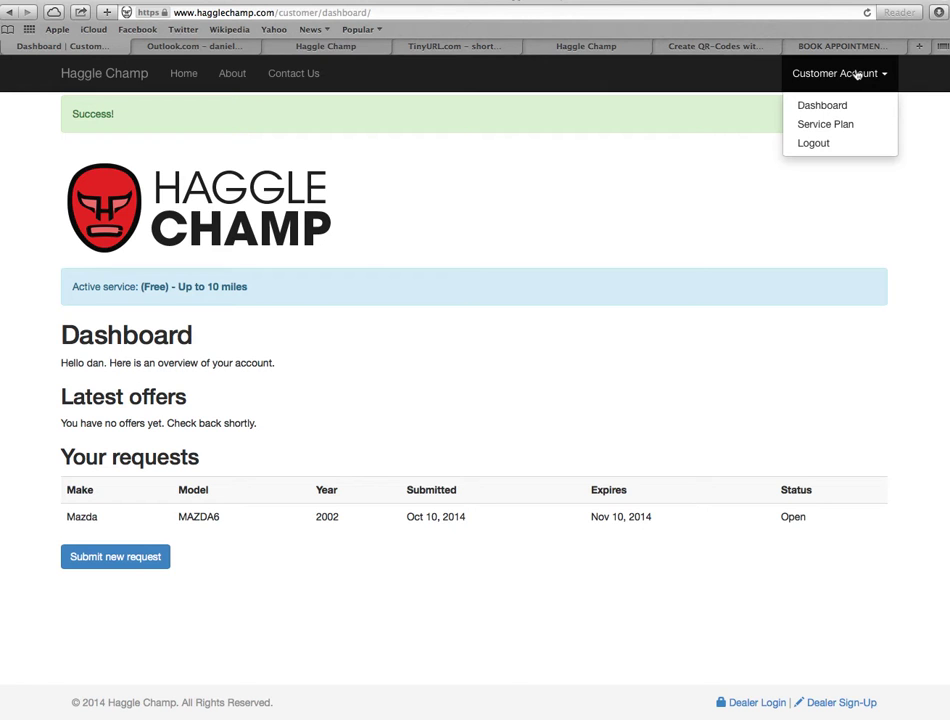
pyautogui.click(842, 124)
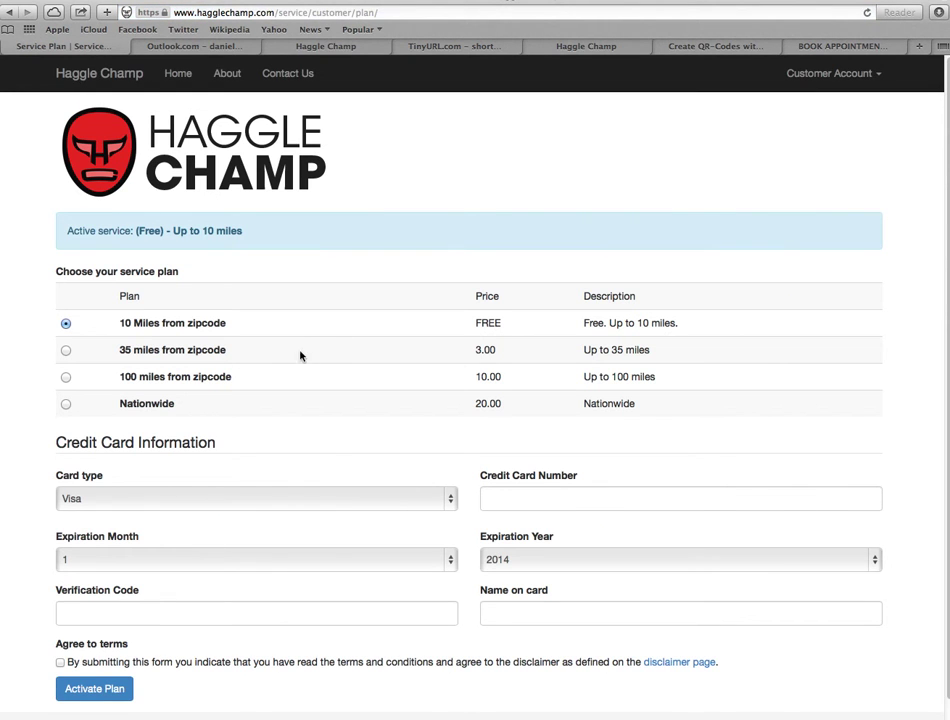
# - Highlight the 10-mile, 35-mile, 100-mile and Nationwide ($20.00) plans, then log out
pyautogui.moveTo(218, 322); pyautogui.dragTo(118, 323)
pyautogui.click(216, 327)
pyautogui.moveTo(227, 350); pyautogui.dragTo(118, 350)
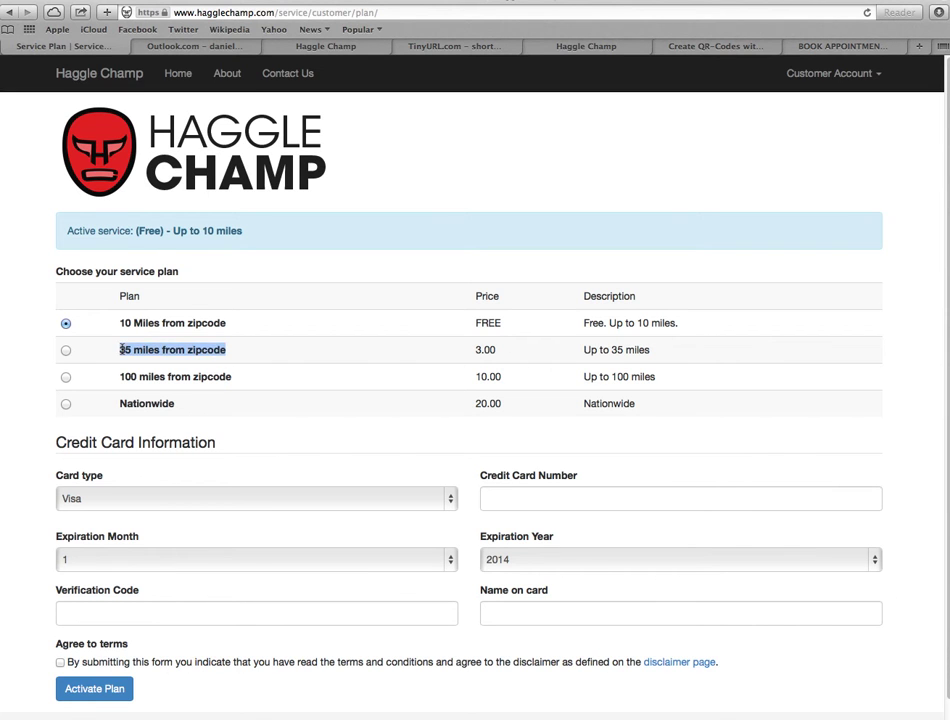
pyautogui.moveTo(507, 382); pyautogui.dragTo(465, 380)
pyautogui.moveTo(252, 381); pyautogui.dragTo(112, 375)
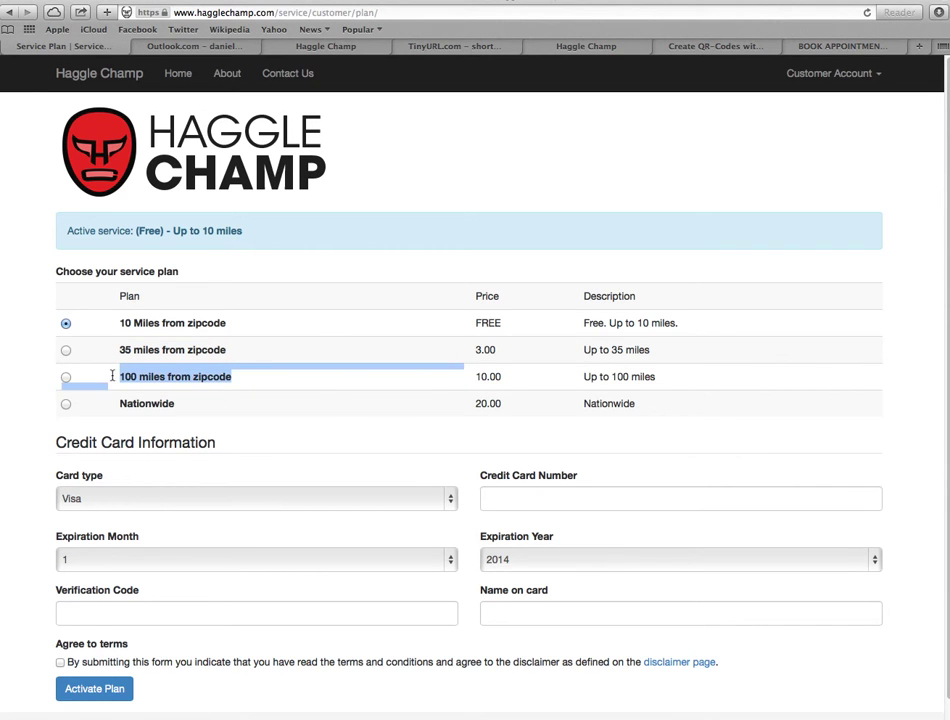
pyautogui.click(190, 376)
pyautogui.moveTo(507, 405); pyautogui.dragTo(471, 405)
pyautogui.moveTo(203, 410); pyautogui.dragTo(112, 407)
pyautogui.click(324, 466)
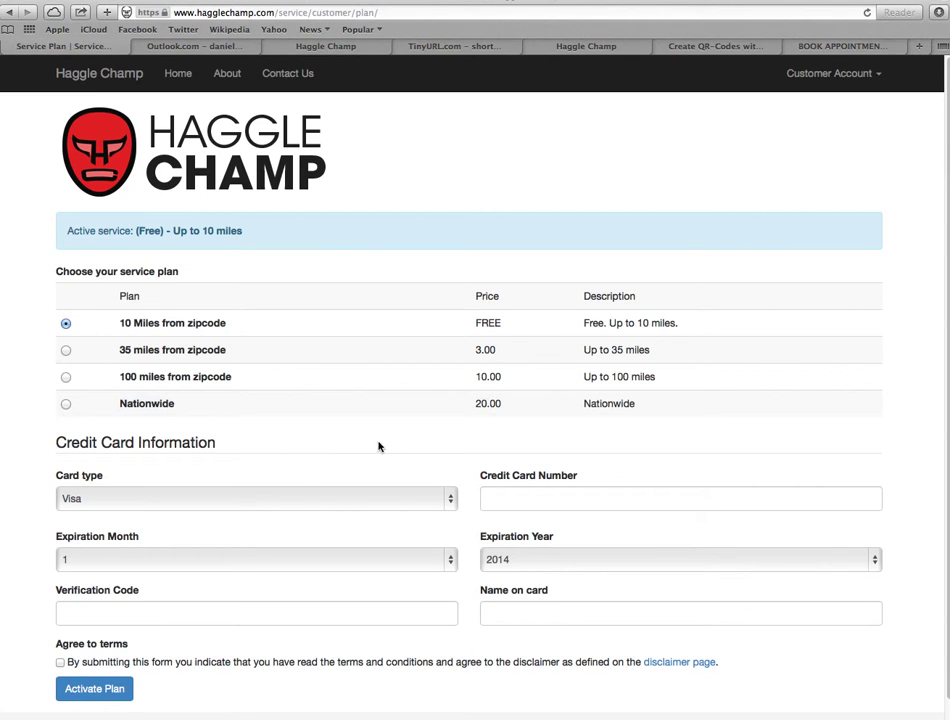
pyautogui.click(862, 90)
pyautogui.click(809, 146)
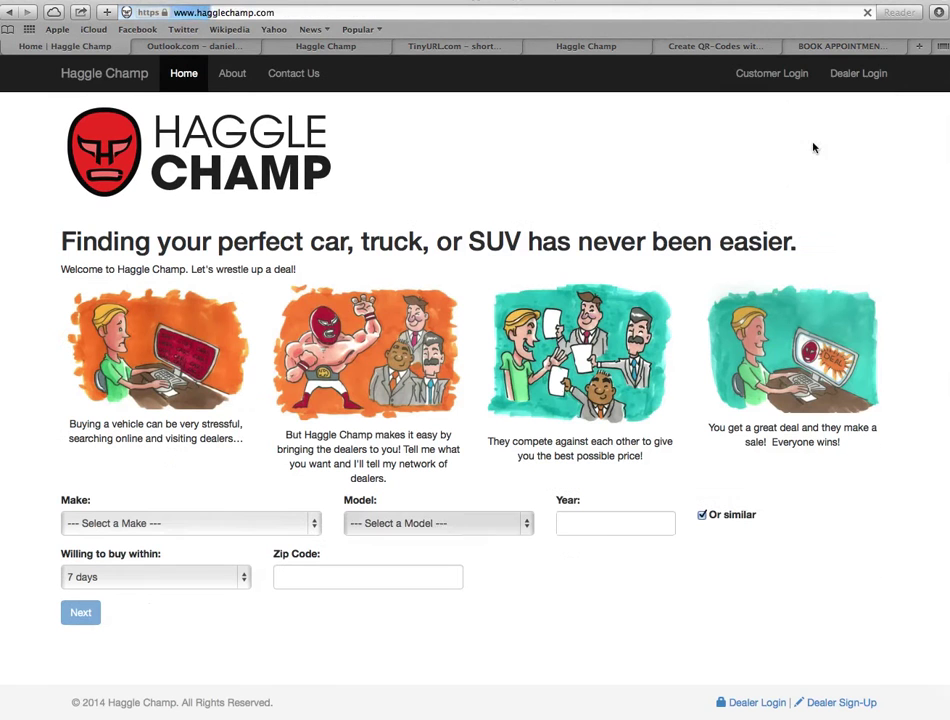
# - Open the Dealer Sign-Up page from the footer, then go back to the home page
pyautogui.click(845, 704)
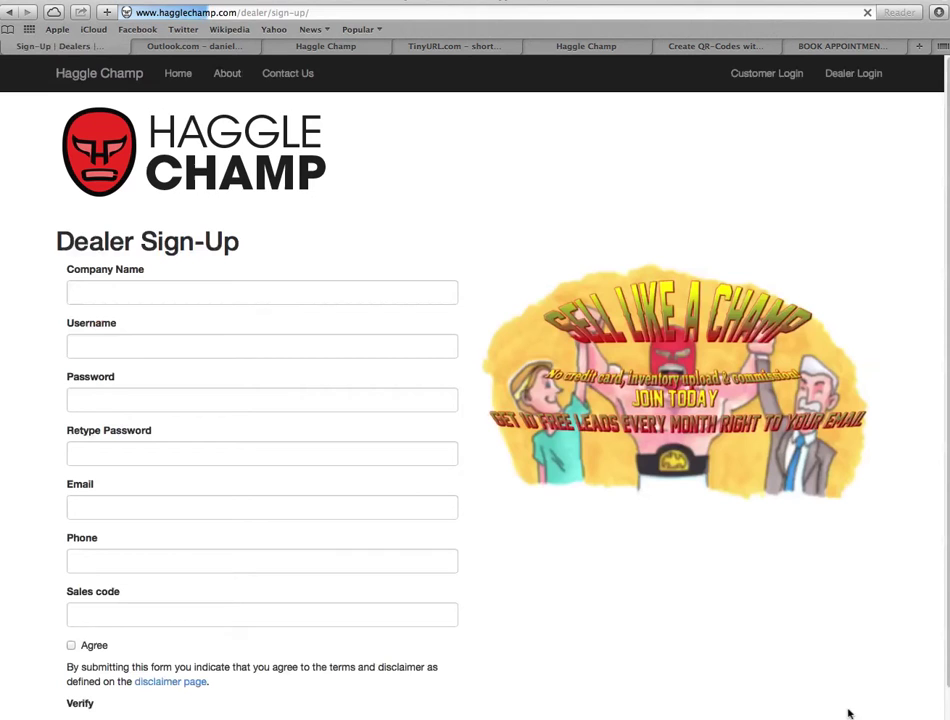
pyautogui.rightClick(809, 494)
pyautogui.click(763, 587)
pyautogui.rightClick(765, 585)
pyautogui.click(781, 589)
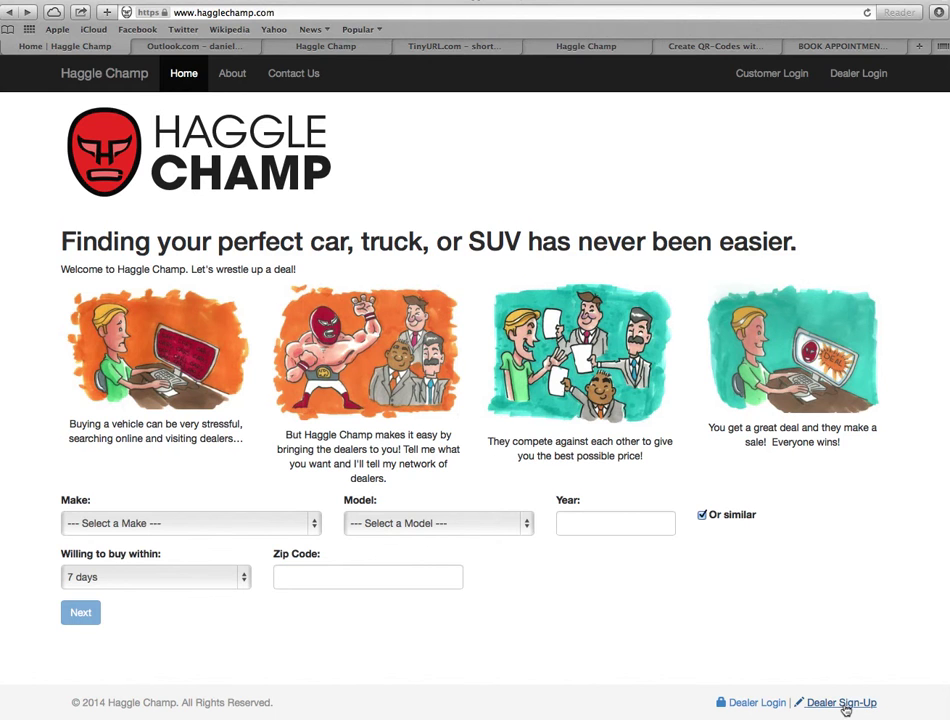
# - Reopen Dealer Sign-Up, review the form down to the Sales code field, then go to Dealer Login
pyautogui.click(843, 703)
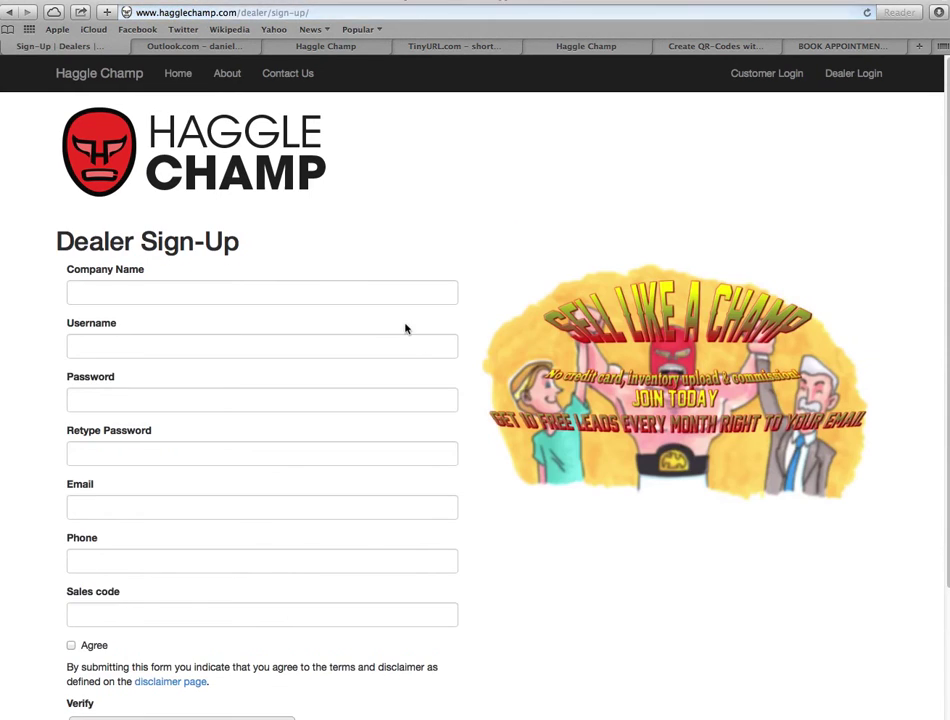
pyautogui.scroll(-3, 333, 330)
pyautogui.scroll(-1, 300, 240)
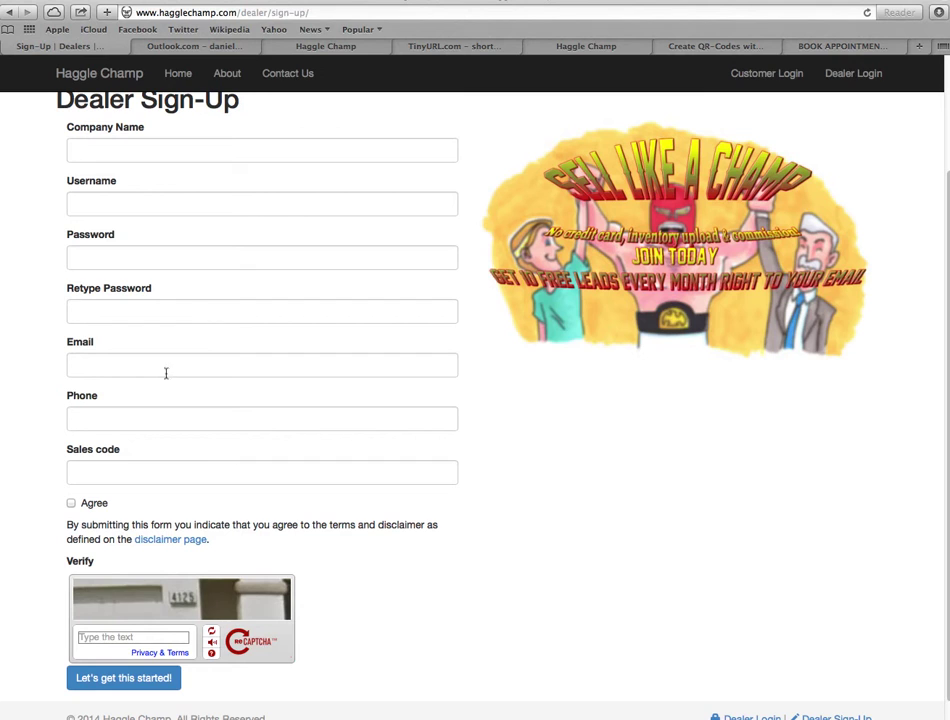
pyautogui.click(190, 482)
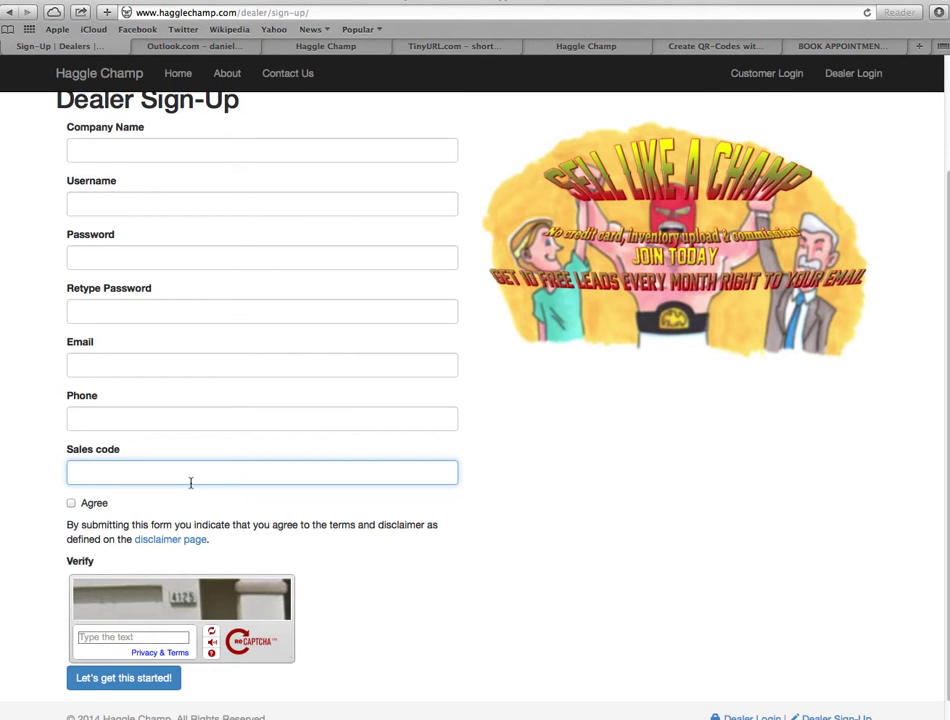
pyautogui.press('Return')
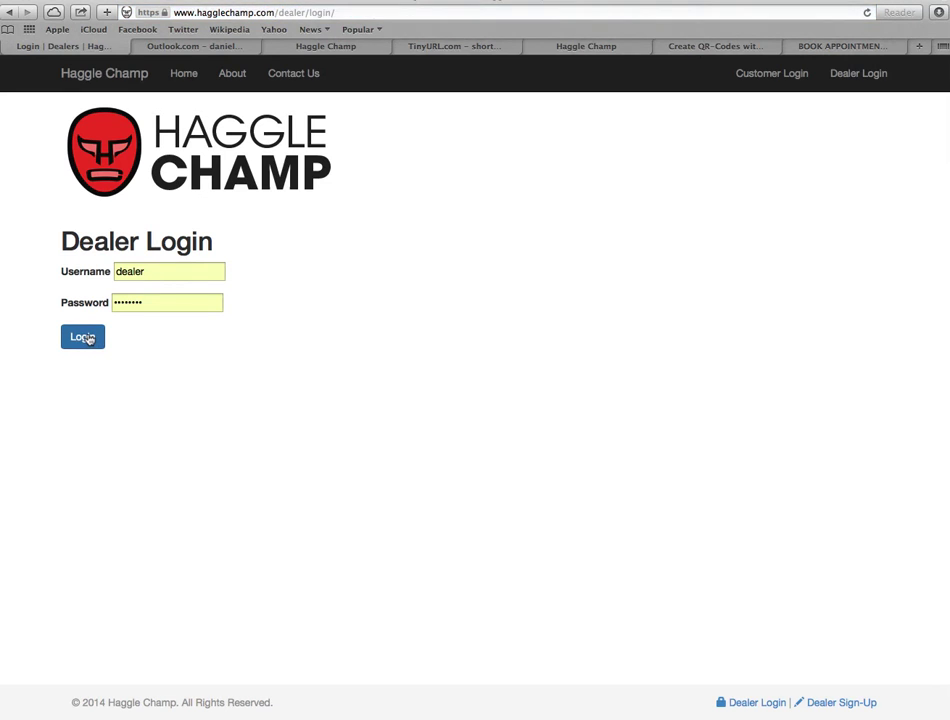
# - Log in with the autofilled dealer credentials and scroll through the Latest requests table
pyautogui.click(88, 339)
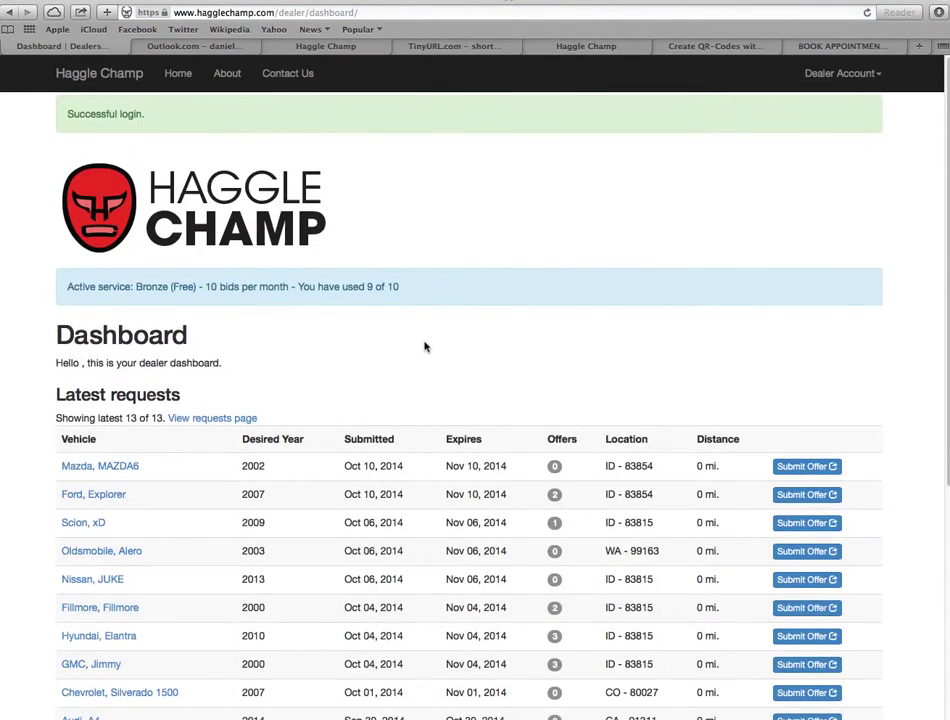
pyautogui.scroll(-3, 424, 345)
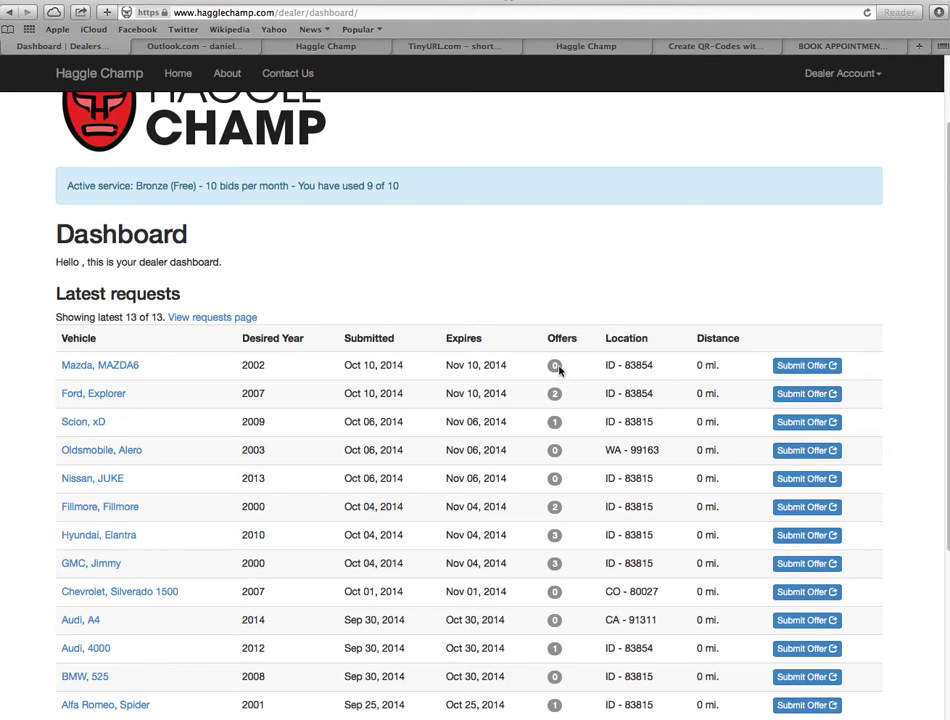
pyautogui.doubleClick(699, 366)
pyautogui.click(629, 363)
# - Start an offer on the Mazda MAZDA6 request and choose Nissan Altima as the vehicle
pyautogui.click(804, 366)
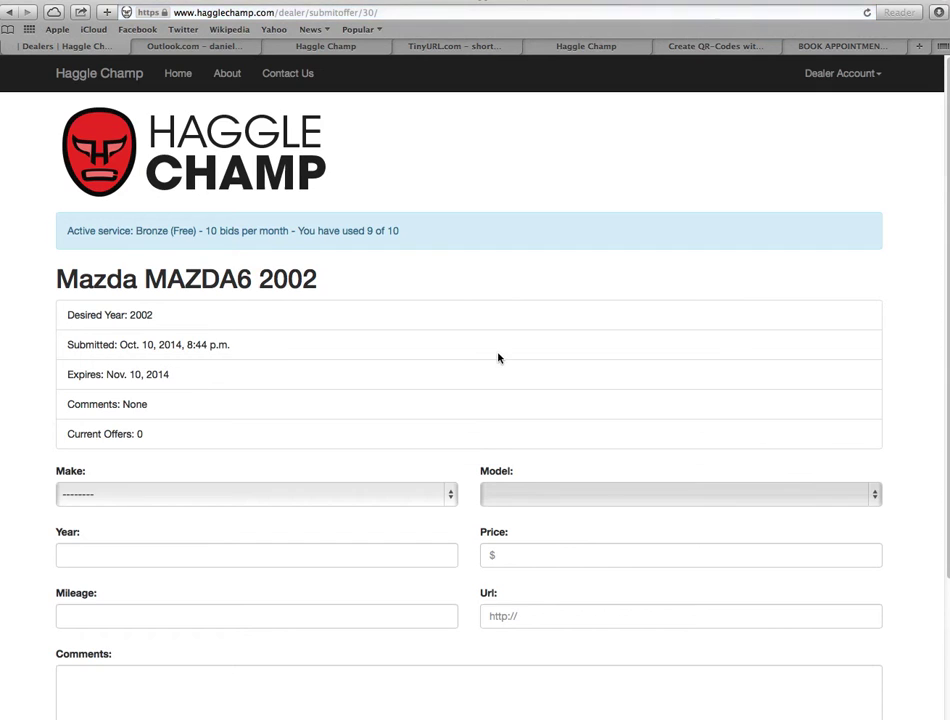
pyautogui.scroll(-2, 498, 356)
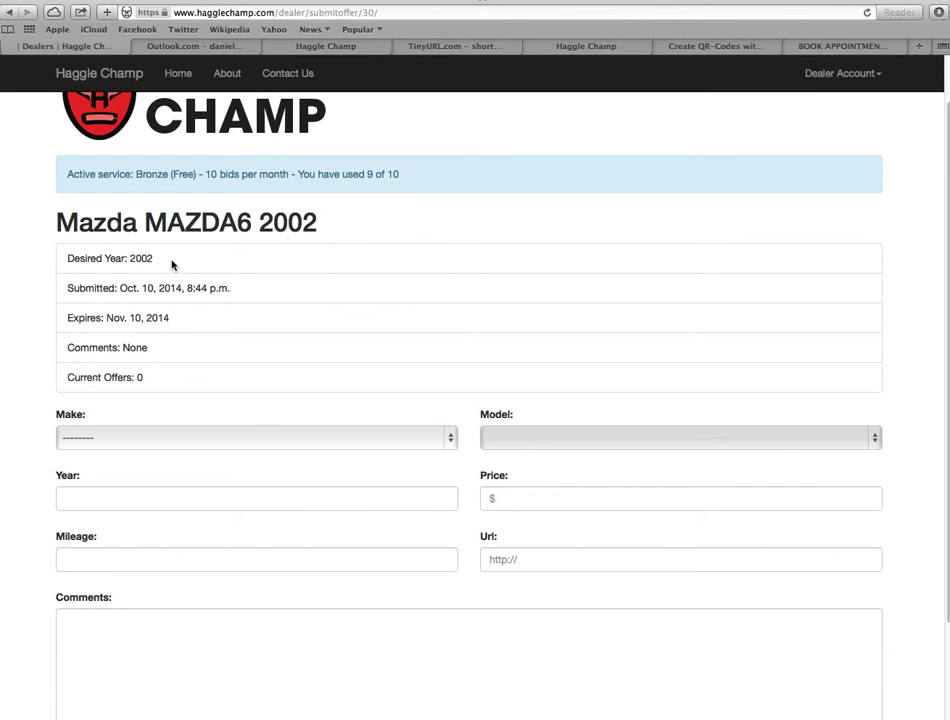
pyautogui.scroll(-2, 280, 340)
pyautogui.click(307, 378)
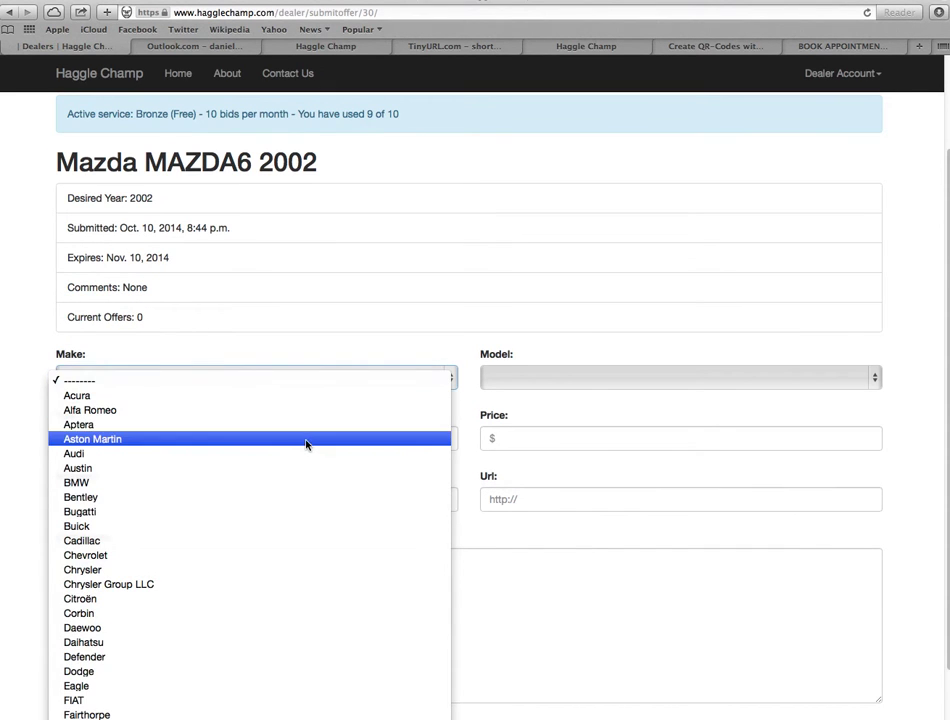
pyautogui.scroll(-4, 305, 445)
pyautogui.scroll(-8, 298, 447)
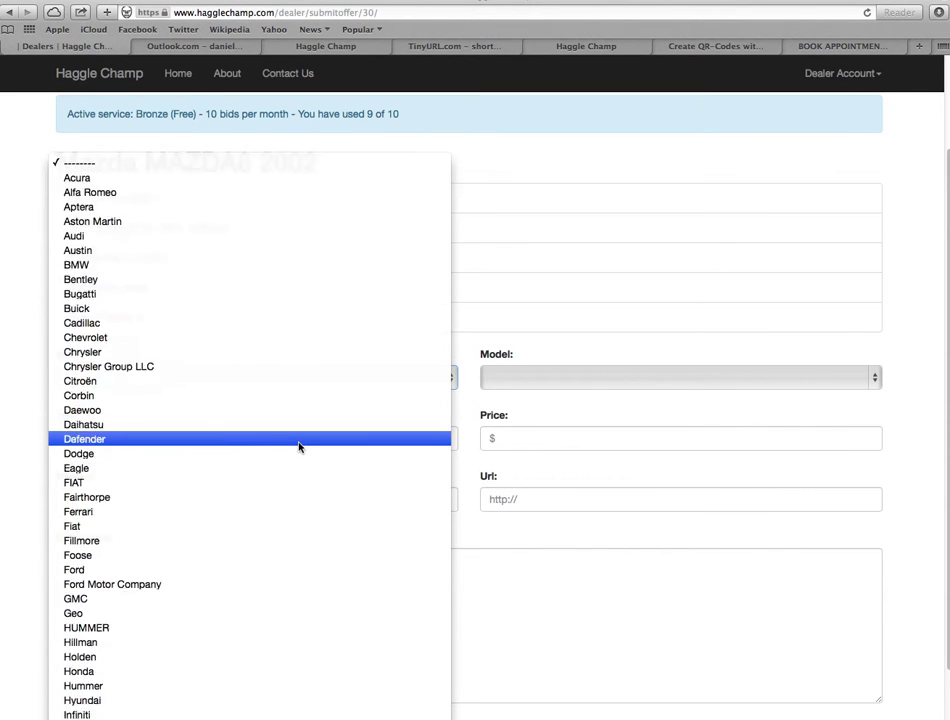
pyautogui.scroll(-12, 291, 454)
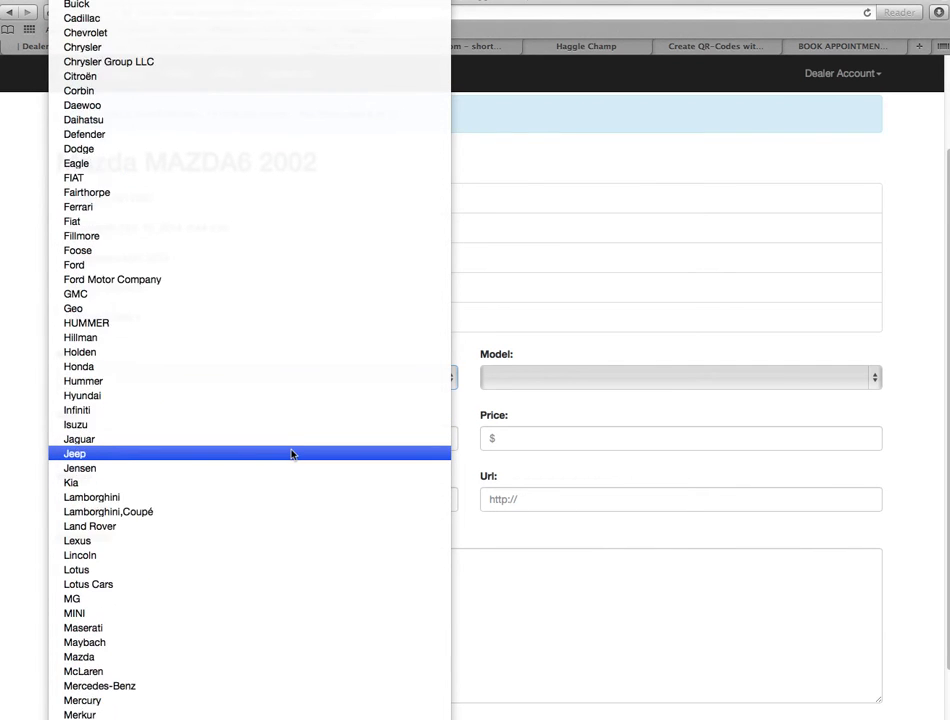
pyautogui.click(282, 463)
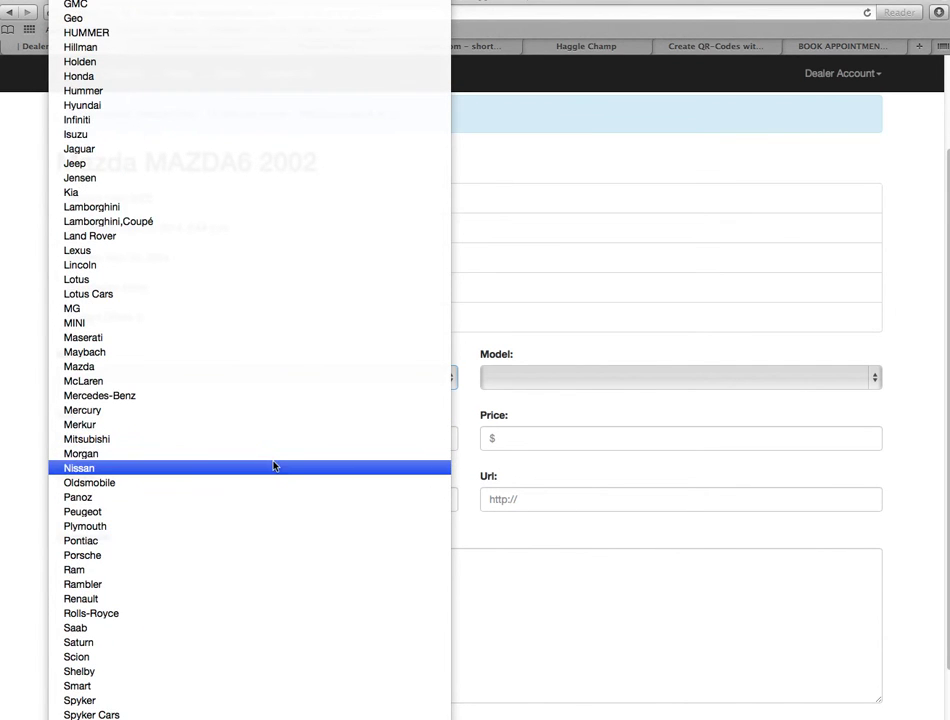
pyautogui.click(612, 376)
pyautogui.scroll(-1, 595, 440)
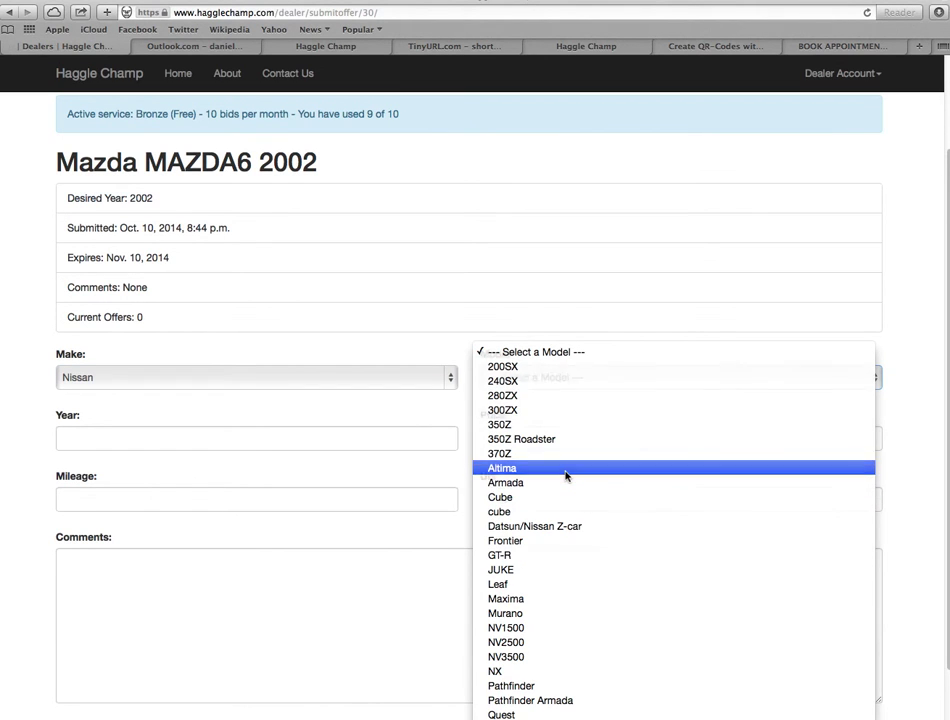
pyautogui.click(566, 468)
# - Enter year 2004, price 10000 and mileage 75000
pyautogui.click(306, 438)
pyautogui.write('2004')
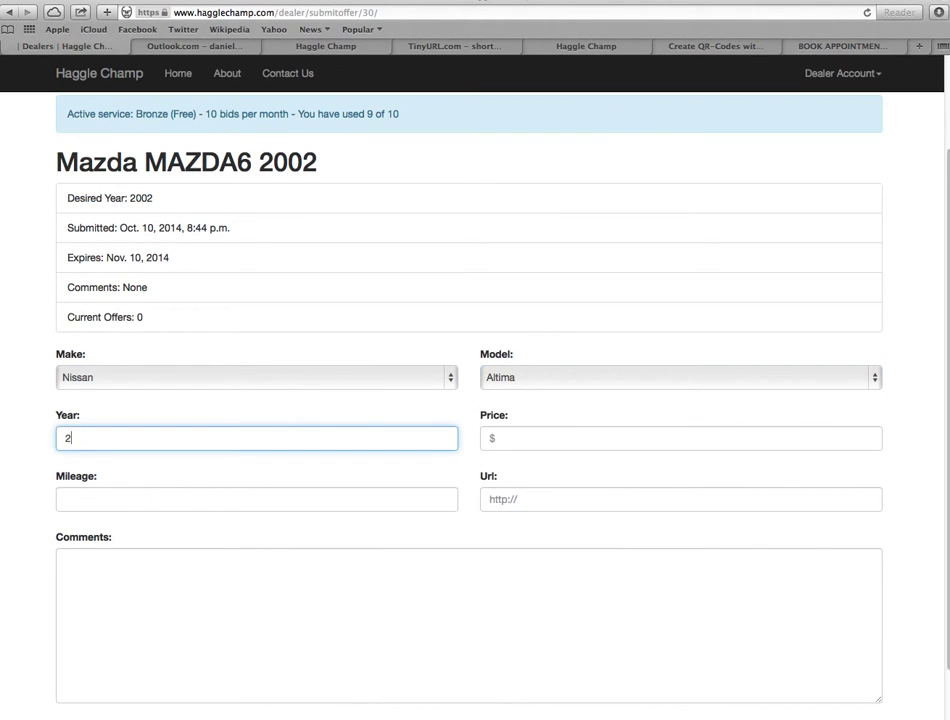
pyautogui.click(556, 441)
pyautogui.write('10000')
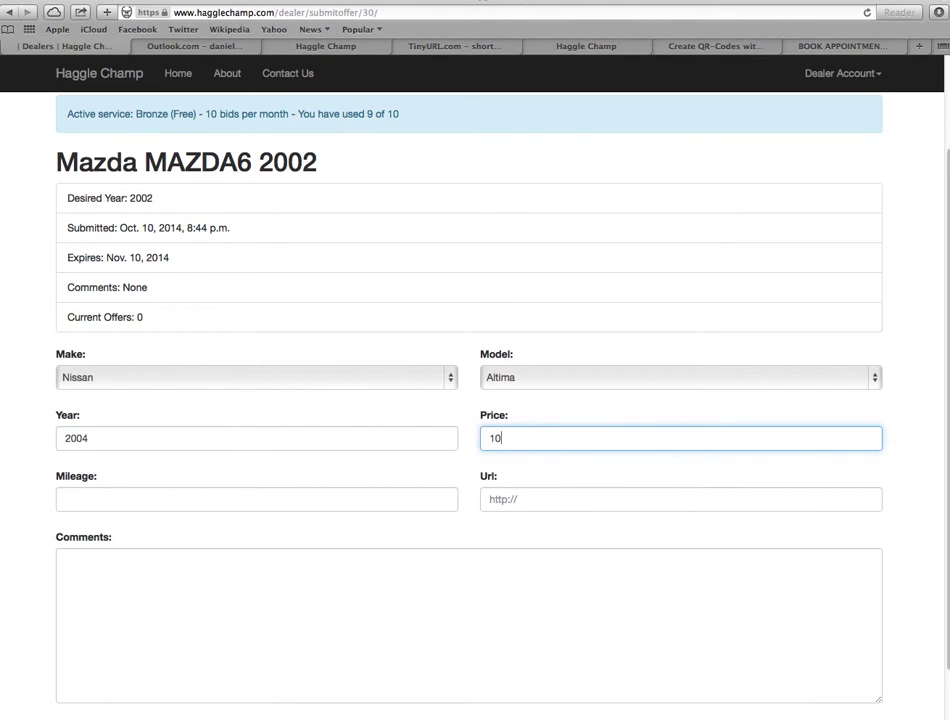
pyautogui.click(157, 507)
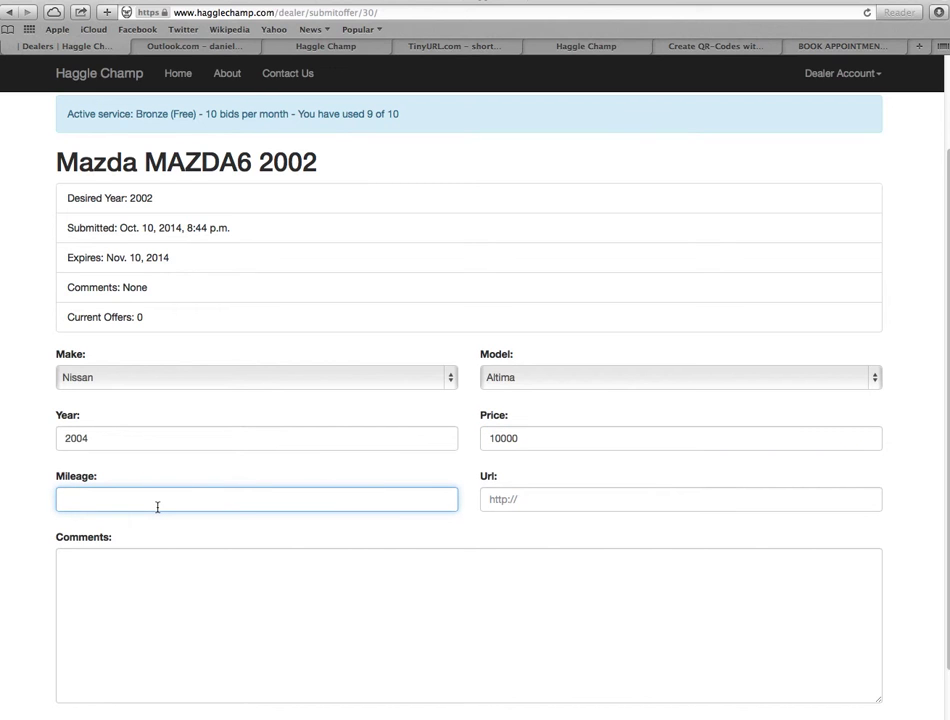
pyautogui.write('75000')
pyautogui.click(527, 499)
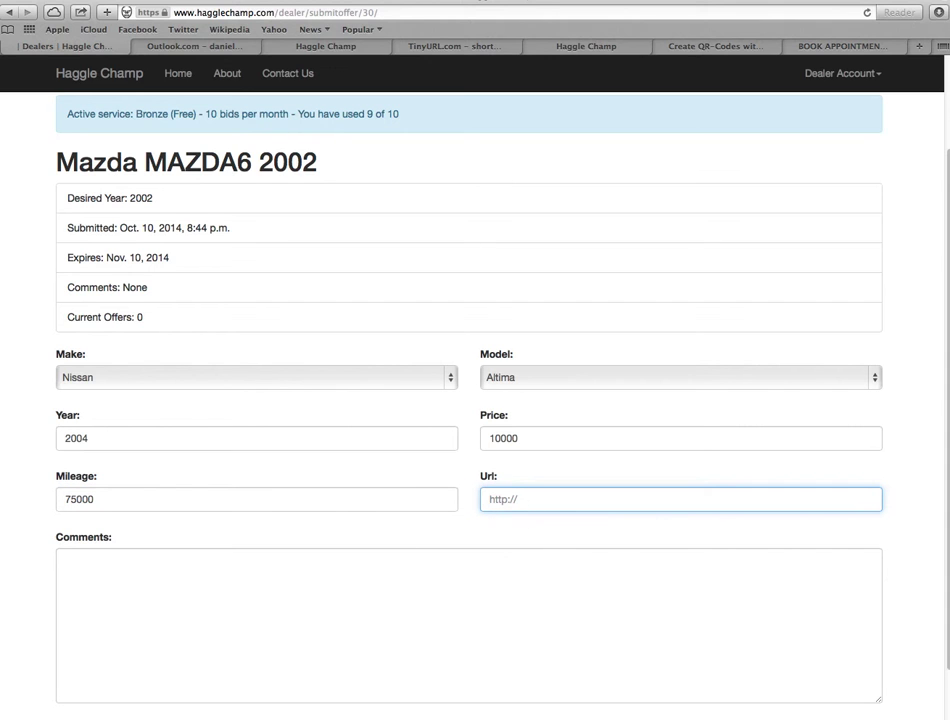
pyautogui.write('www.')
pyautogui.press('BackSpace')
pyautogui.write('hagglehcma')
pyautogui.press('BackSpace')
pyautogui.press('BackSpace')
pyautogui.press('BackSpace')
pyautogui.press('BackSpace')
pyautogui.write('champ.com')
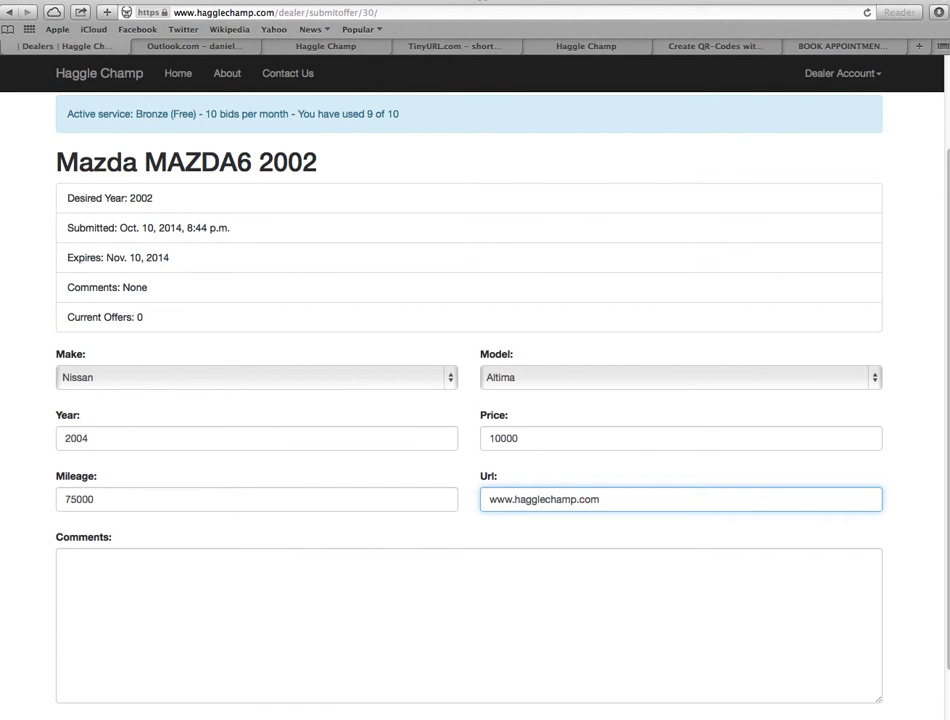
pyautogui.scroll(-2, 645, 558)
pyautogui.click(626, 543)
pyautogui.write('its a great car!')
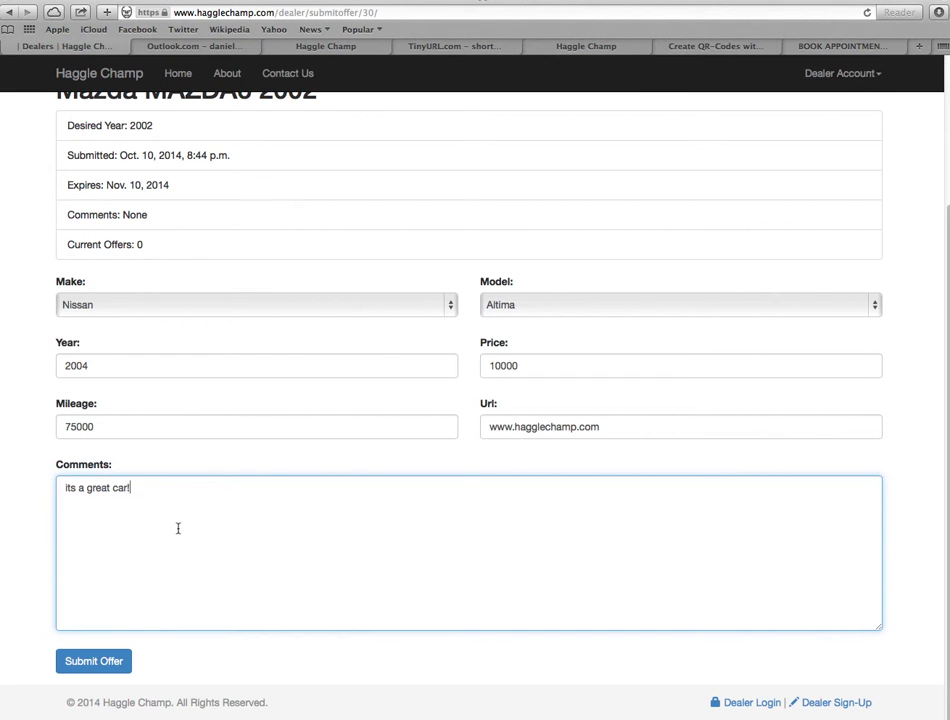
pyautogui.click(108, 662)
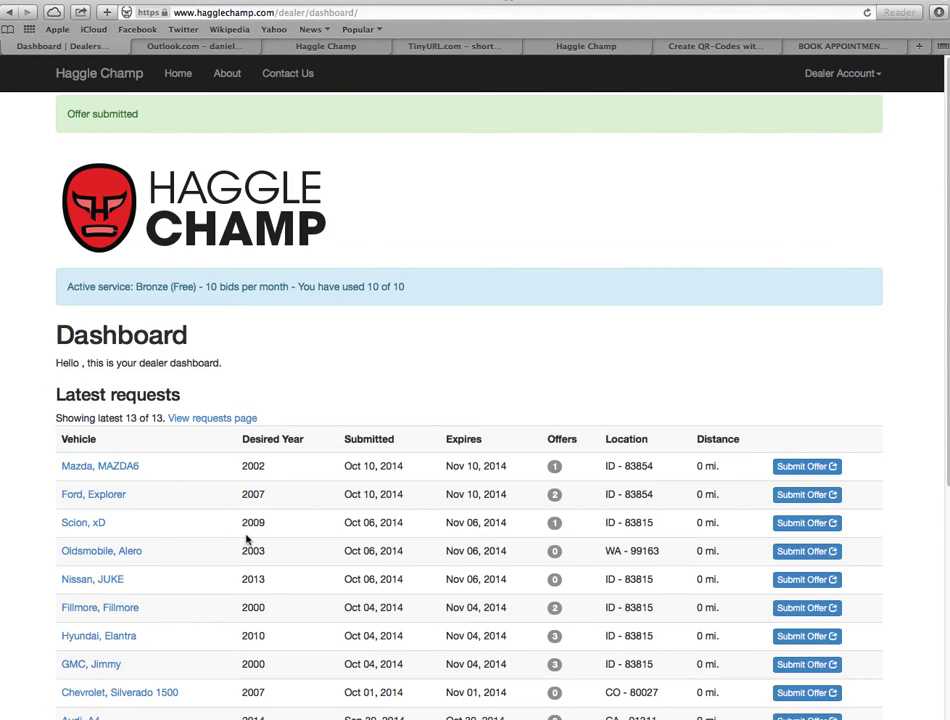
# - Scroll to Your Latest Offers to confirm the $10,000 Nissan Altima offer, then open Dealer Account options
pyautogui.click(866, 74)
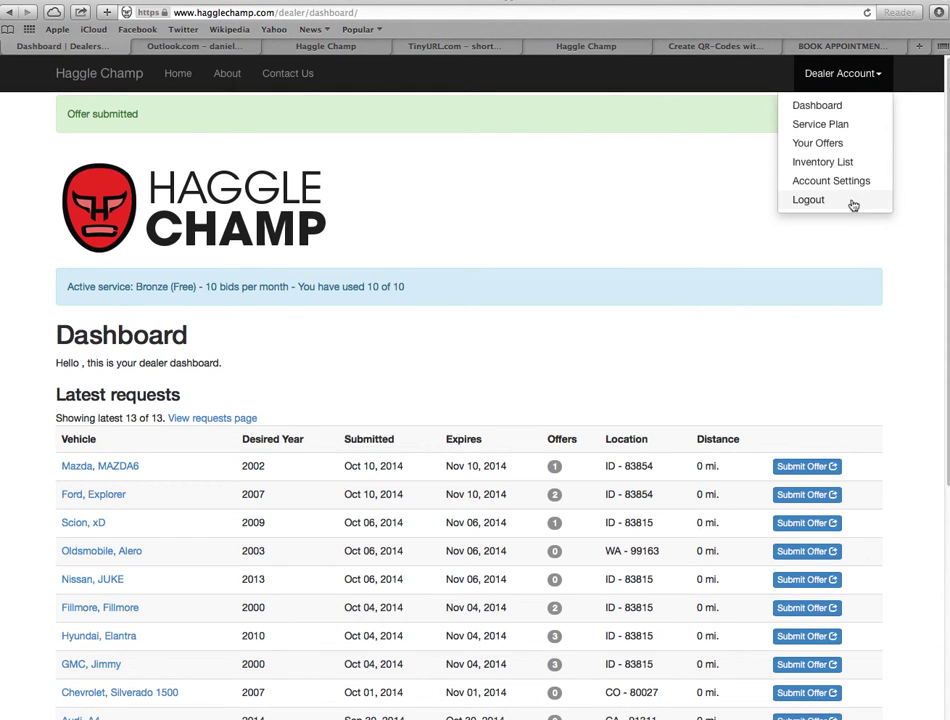
pyautogui.click(878, 251)
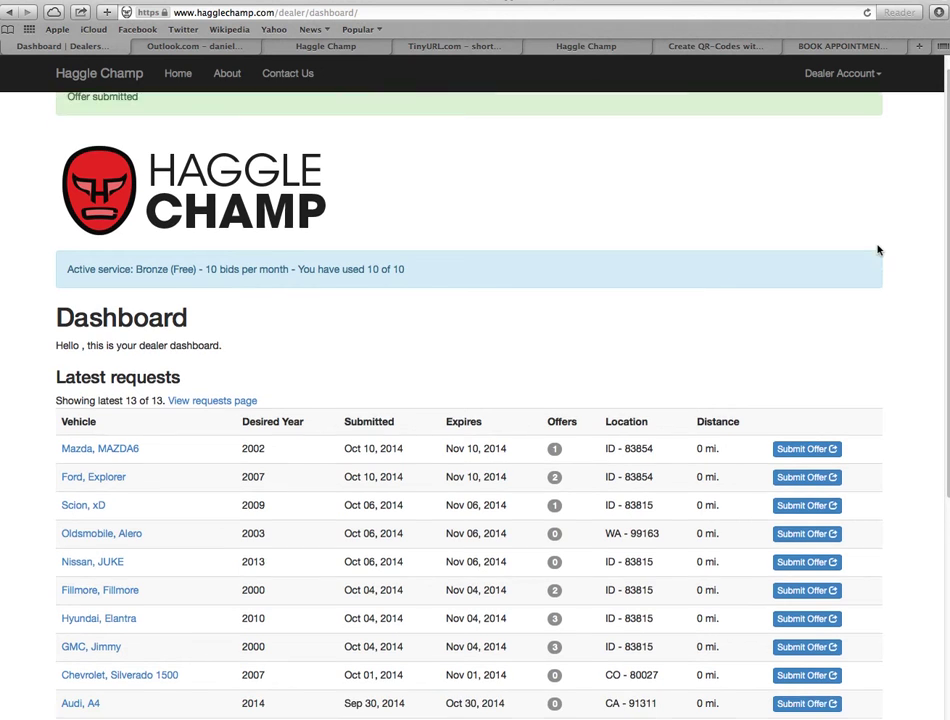
pyautogui.scroll(-3, 878, 250)
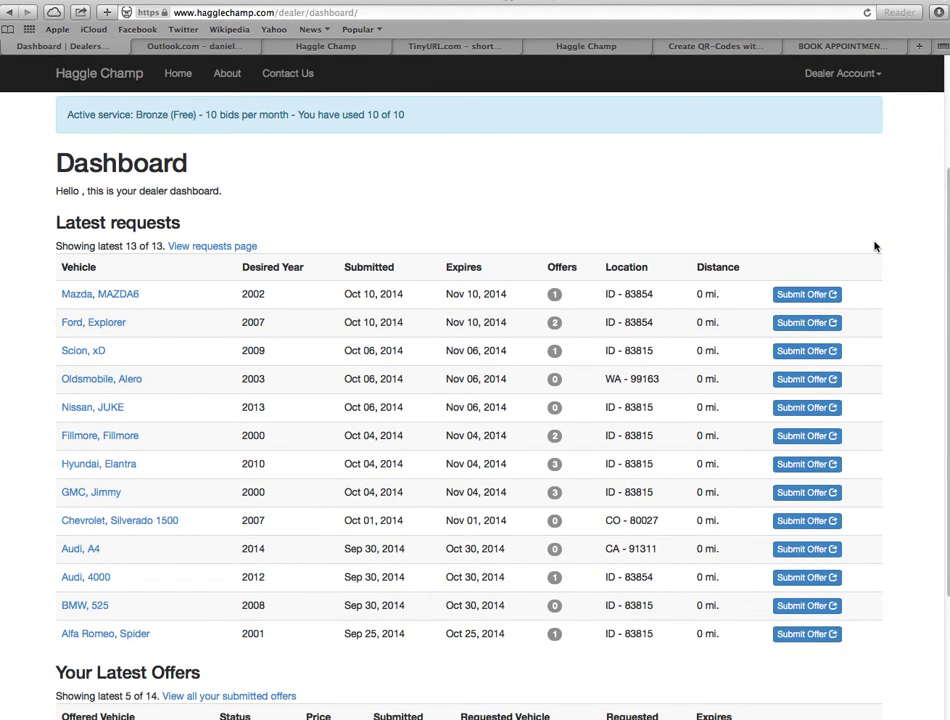
pyautogui.scroll(-2, 874, 246)
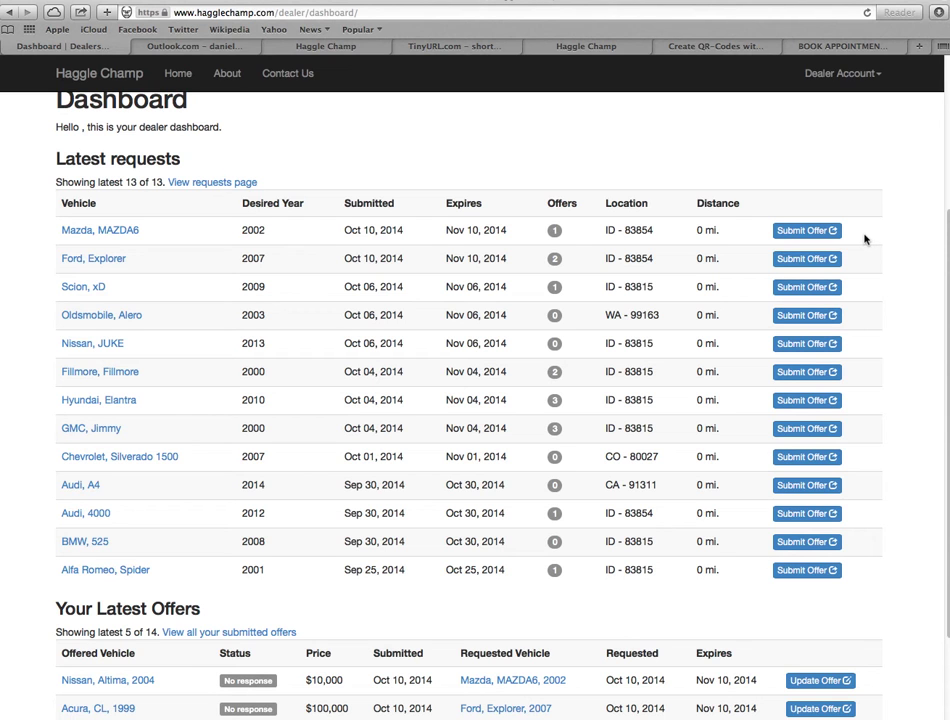
pyautogui.scroll(-3, 866, 233)
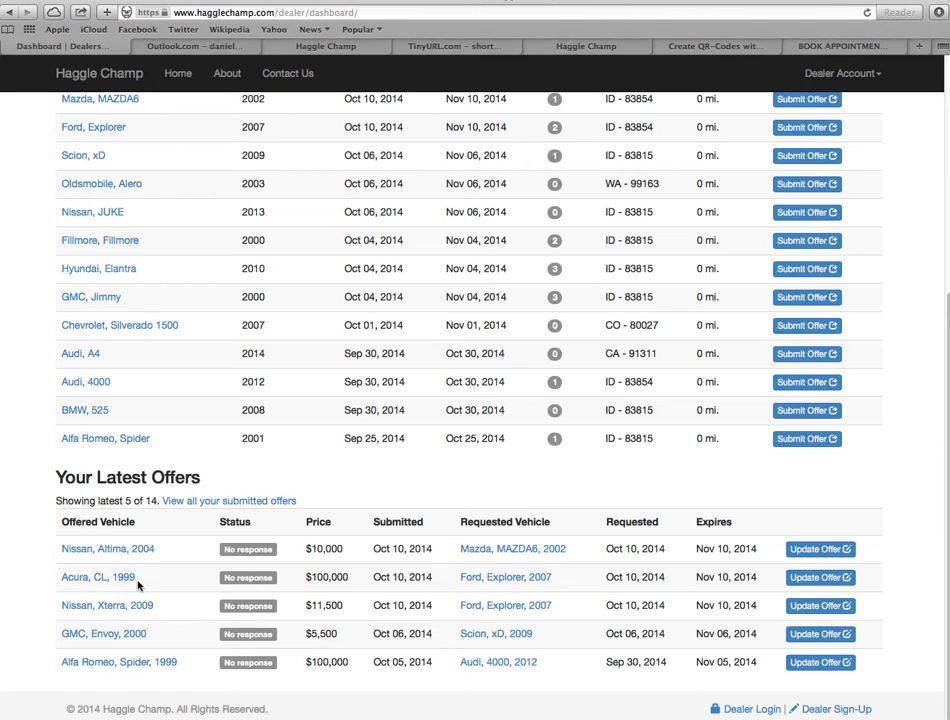
pyautogui.doubleClick(352, 579)
pyautogui.click(432, 606)
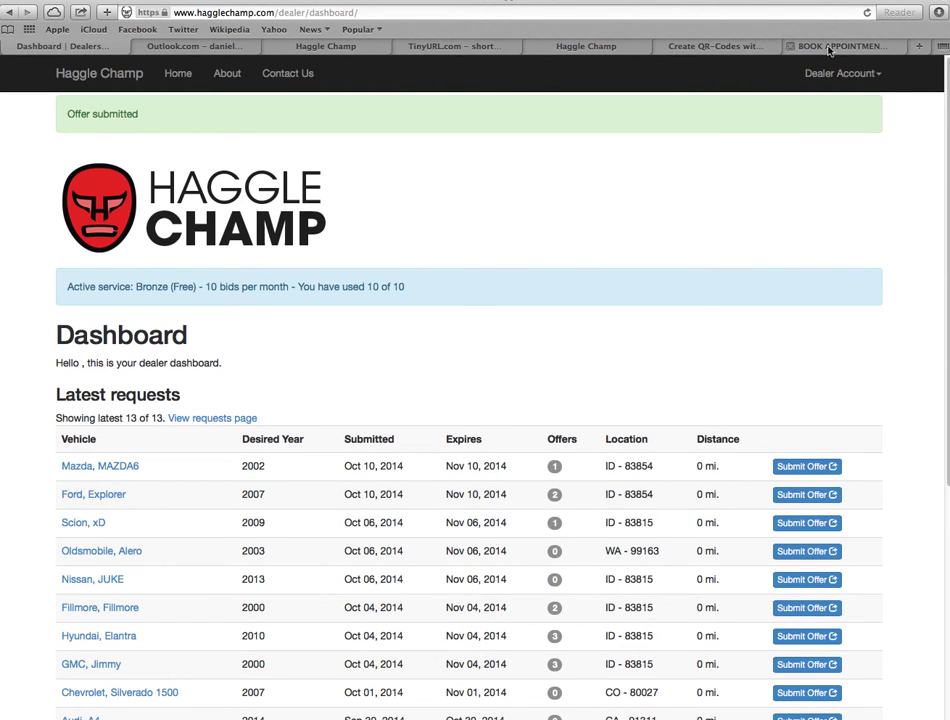
pyautogui.click(866, 73)
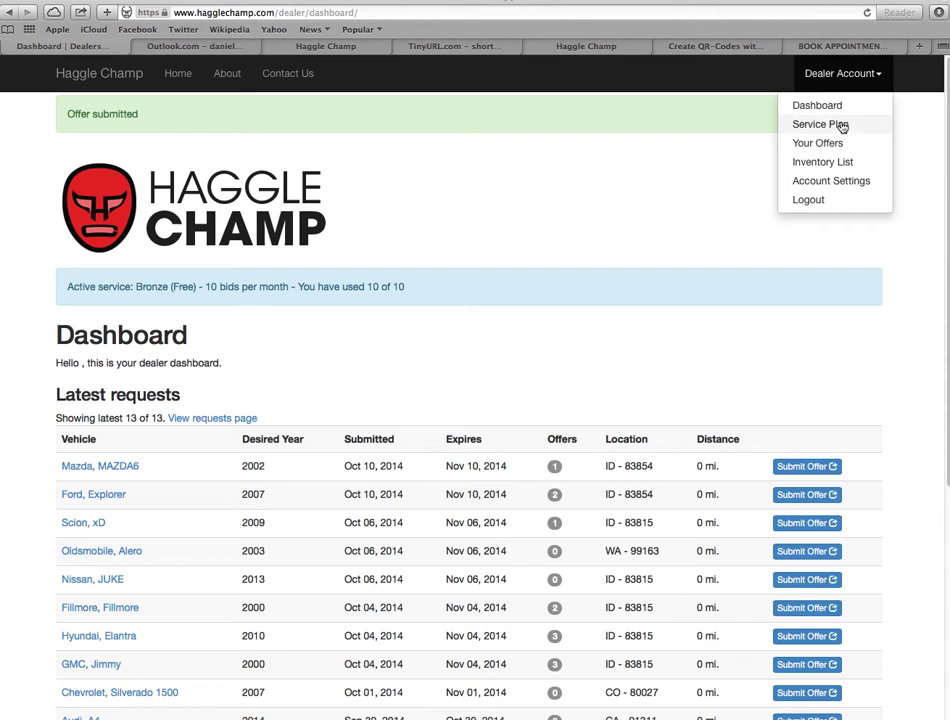
# - Review the dealer Service Plan page's Bronze (Free), Silver and Gold plans, then reopen Dealer Account
pyautogui.click(840, 126)
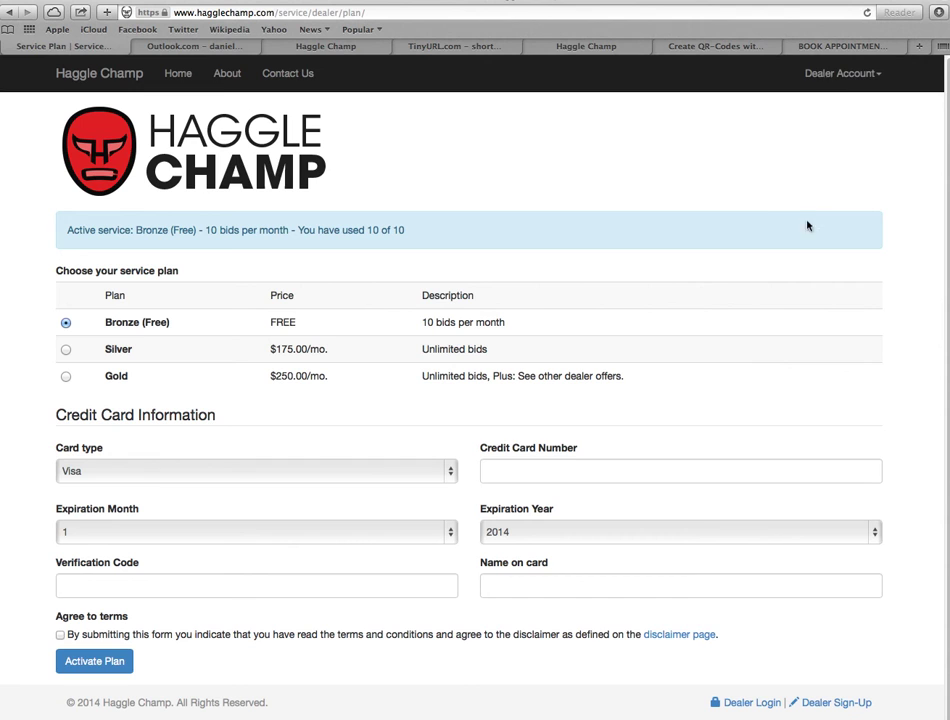
pyautogui.click(845, 75)
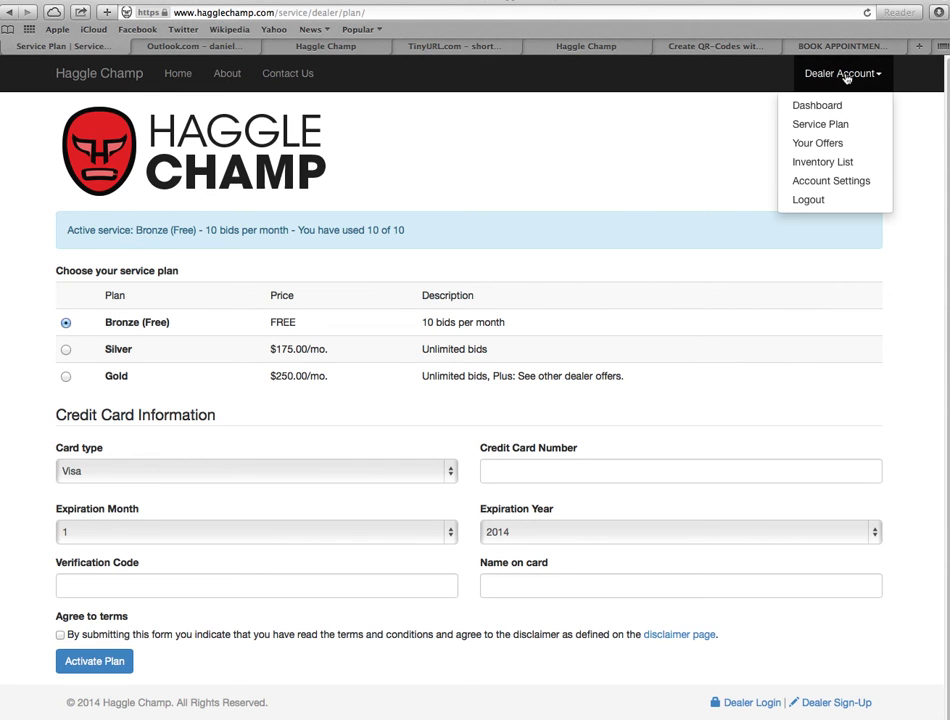
# - Scroll the submitted offers, with the Nissan Altima 2004 on top and two Accepted, then open Dealer Account
pyautogui.click(832, 145)
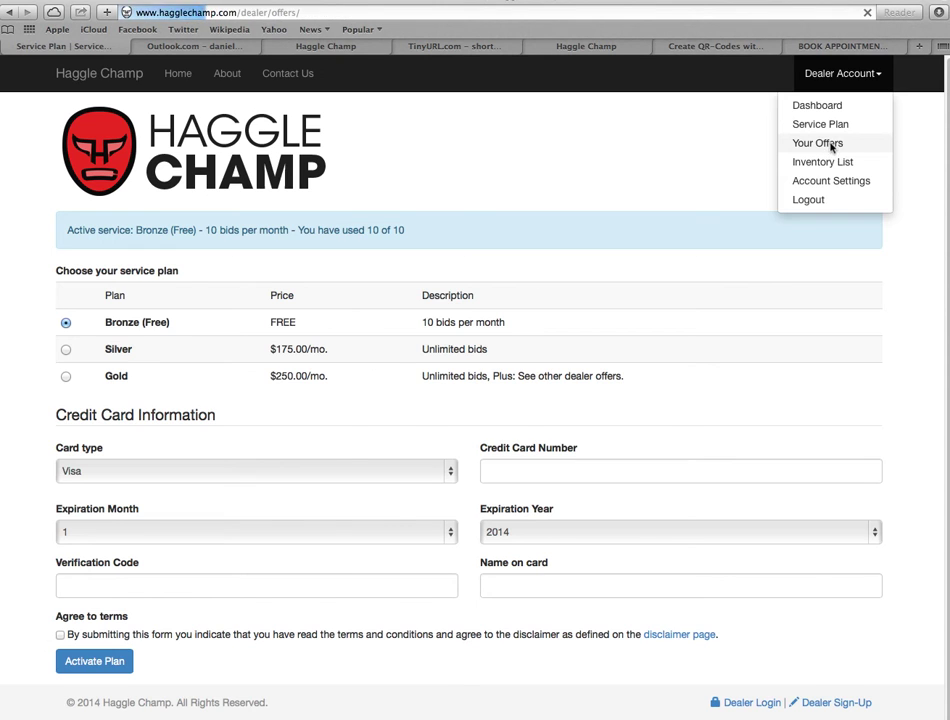
pyautogui.scroll(-1, 855, 218)
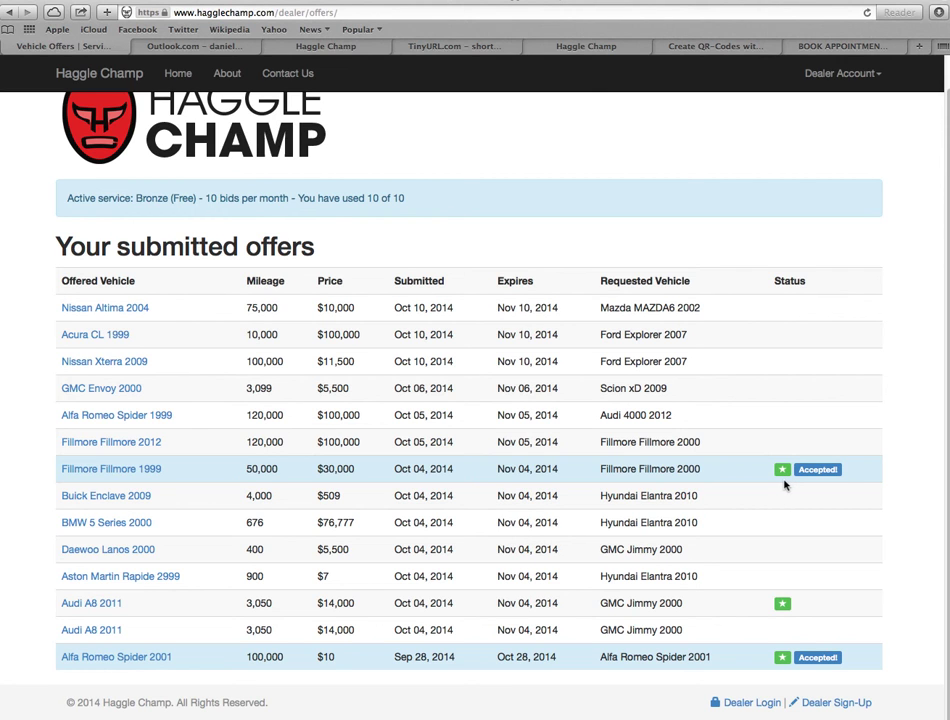
pyautogui.click(838, 75)
# - Go to the dealer Inventory List and scroll through the vehicles
pyautogui.click(836, 163)
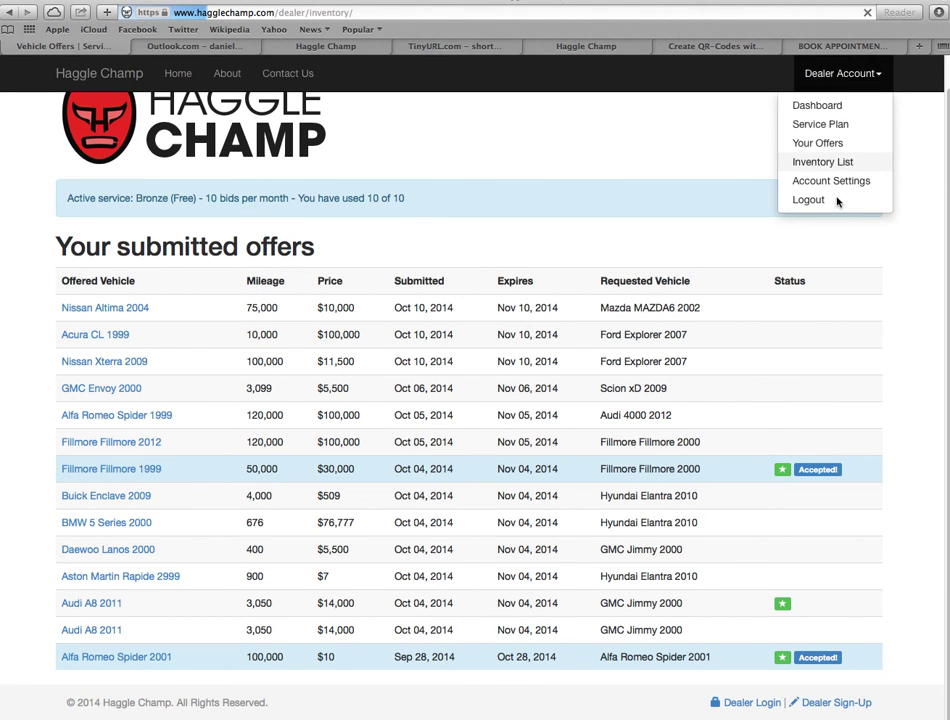
pyautogui.scroll(-3, 778, 278)
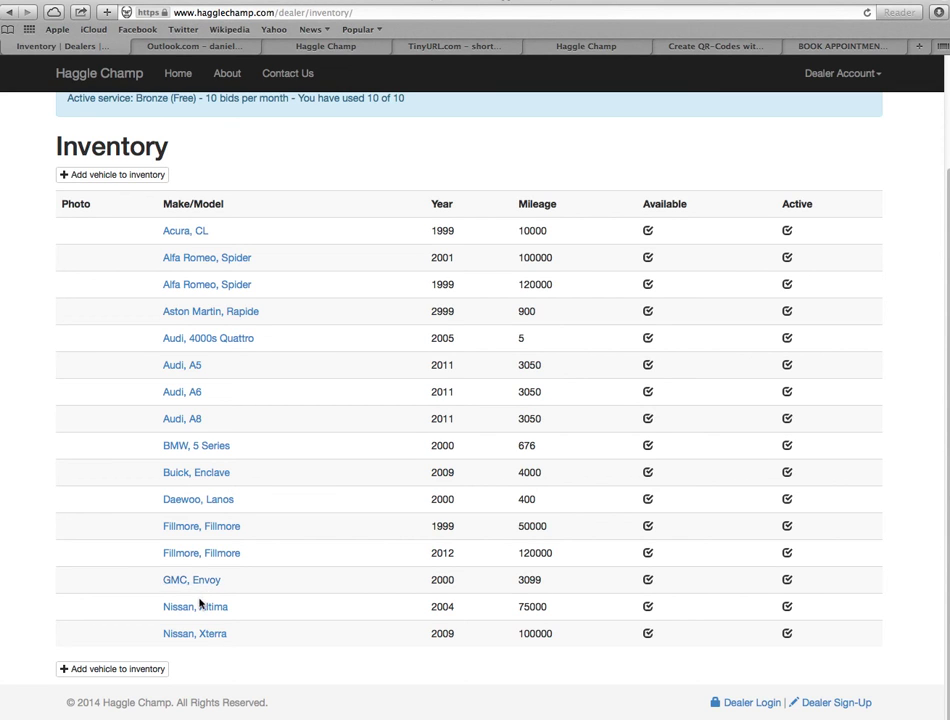
pyautogui.scroll(2, 200, 603)
# - Open the edit form for the 1999 Fillmore Fillmore, showing 50000 mileage and Active checked
pyautogui.click(200, 598)
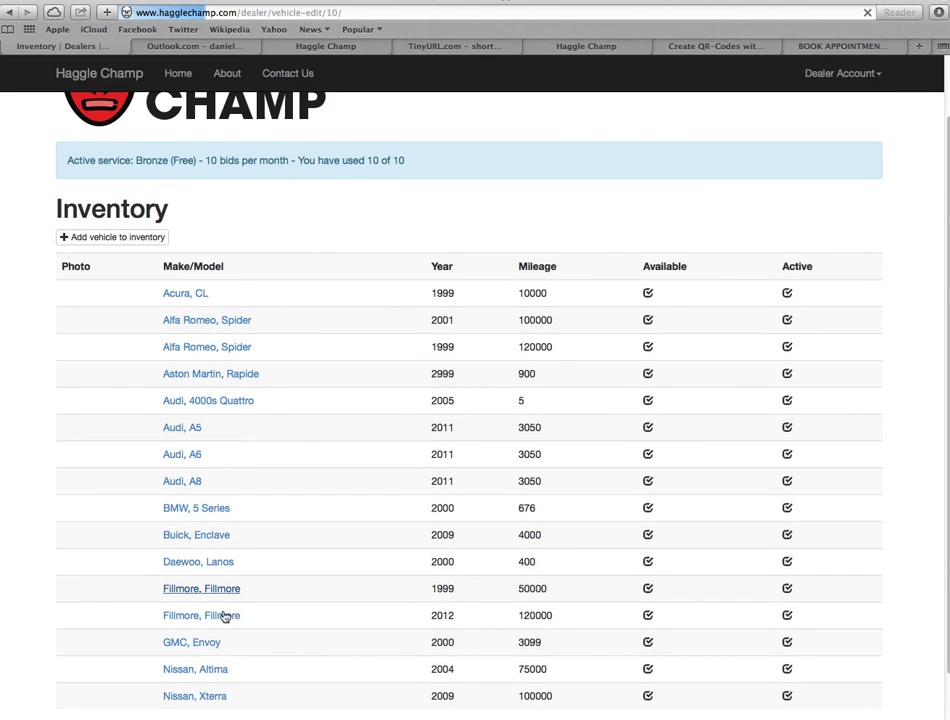
pyautogui.scroll(-5, 254, 516)
pyautogui.scroll(5, 254, 518)
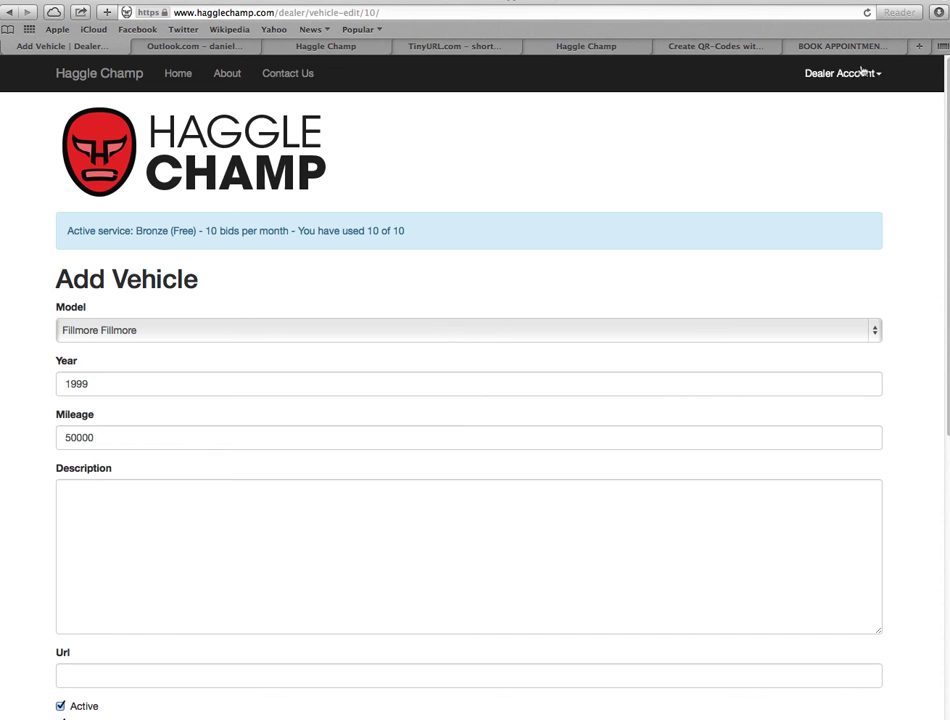
pyautogui.click(857, 74)
# - Log out from the Dealer Account menu, returning to the public home page
pyautogui.click(818, 200)
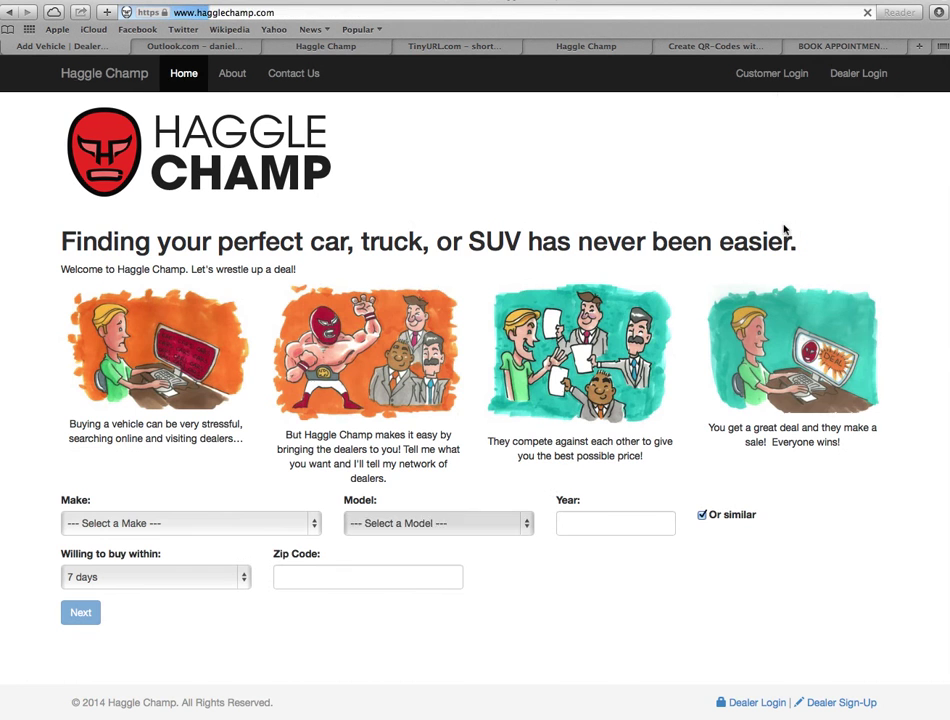